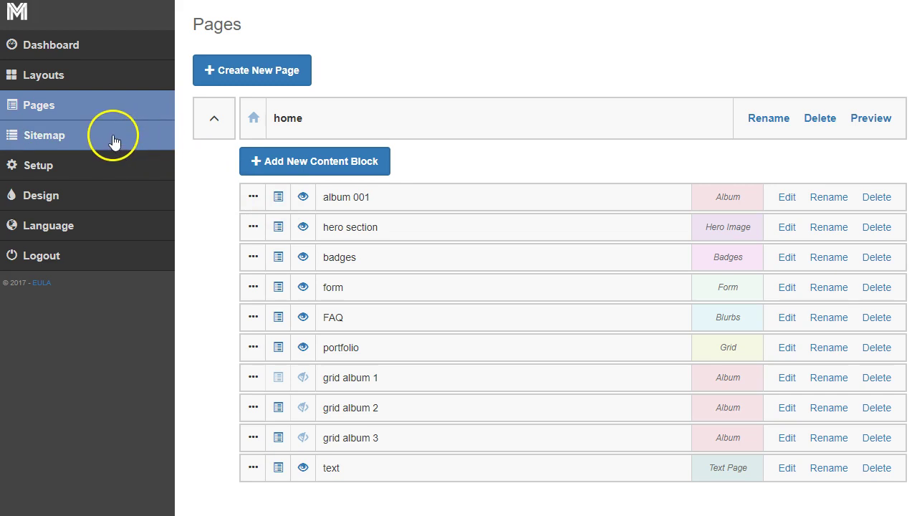
Add a Page Blocks content block named 'page block' to the home page
click(214, 120)
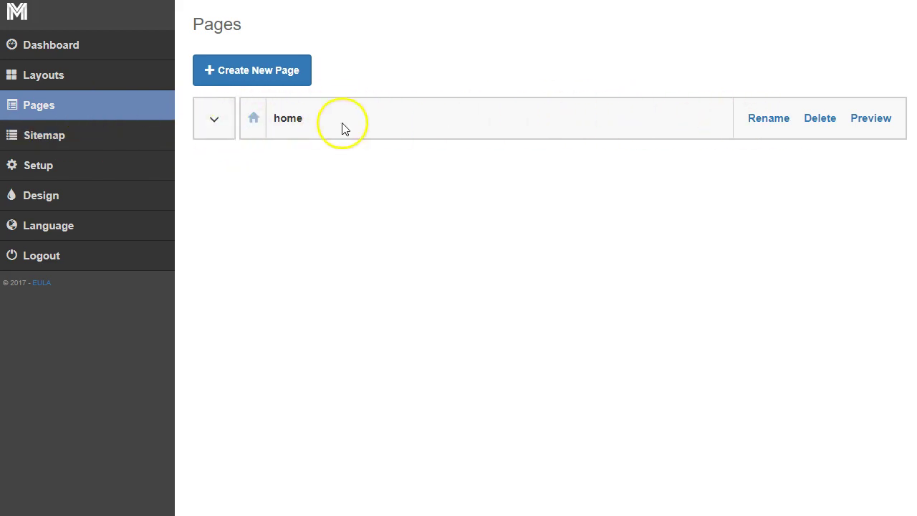
click(213, 122)
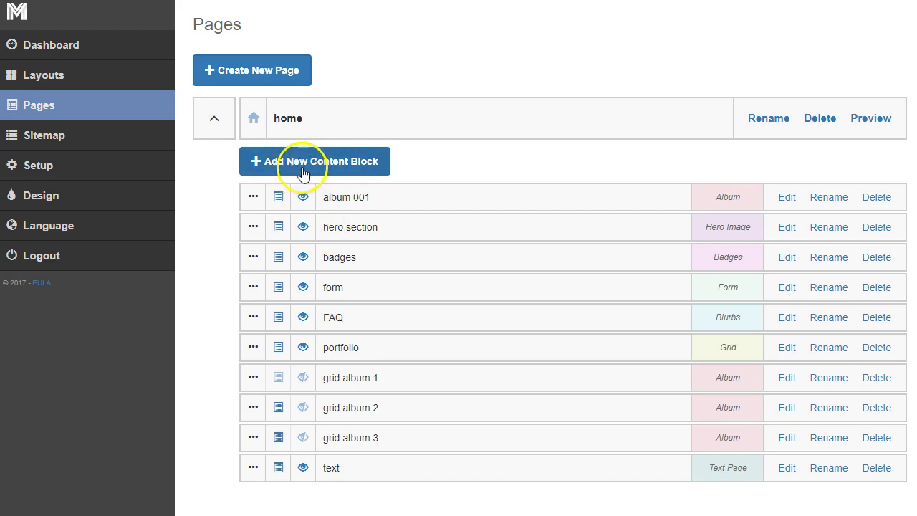
click(321, 167)
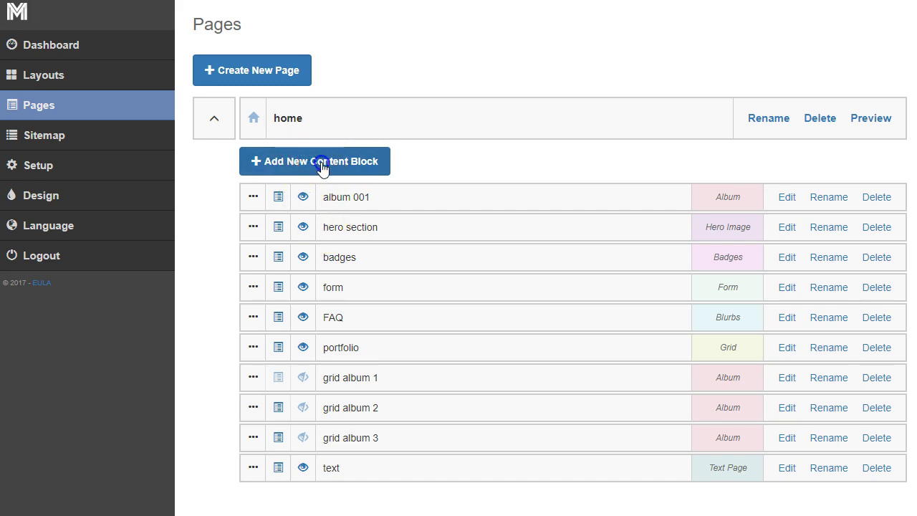
click(323, 110)
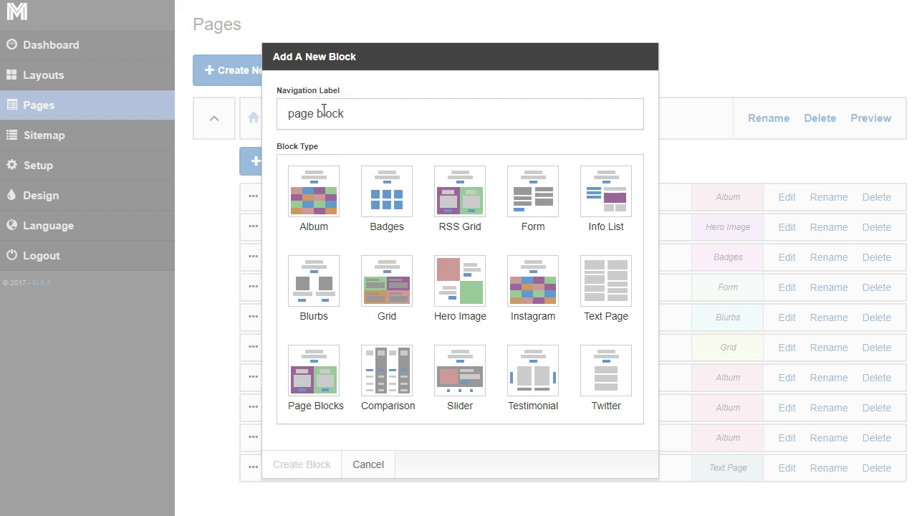
click(318, 371)
click(311, 469)
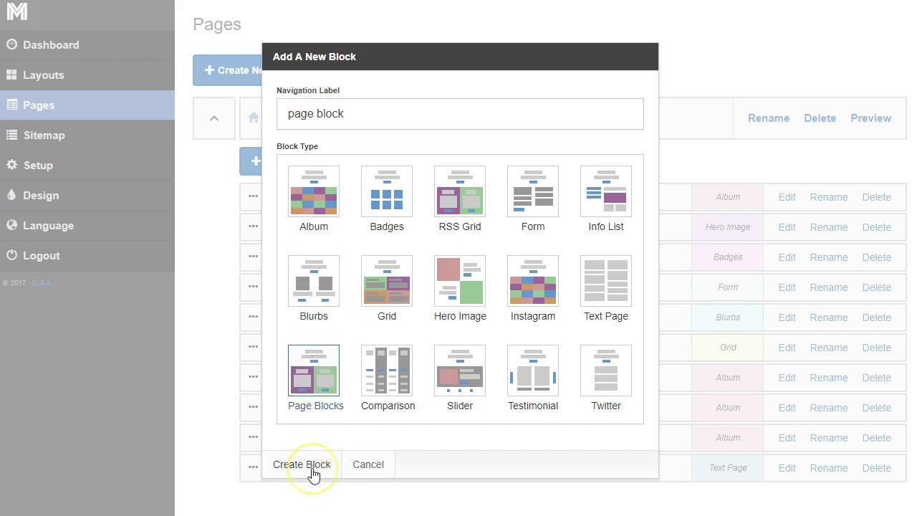
Move the page block up under album 001 and open it to create a new entry
scroll(372, 416, down, 1)
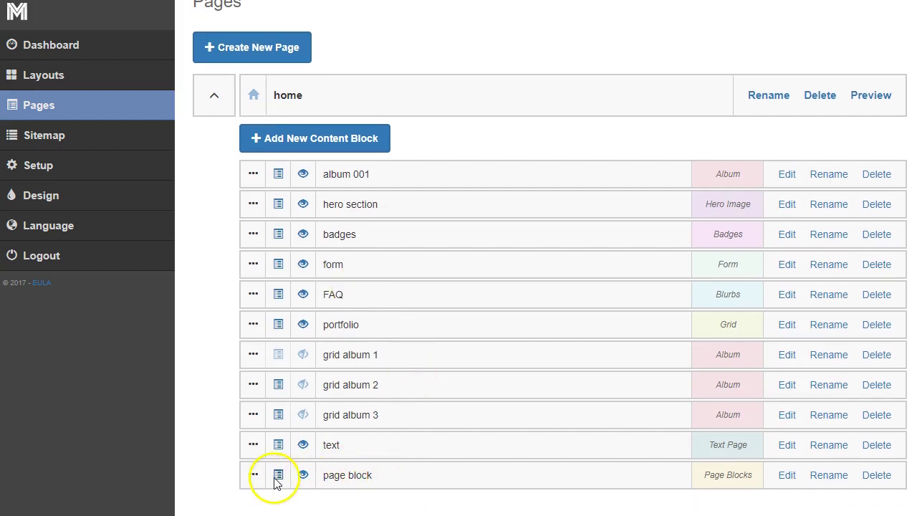
drag(256, 475, 253, 227)
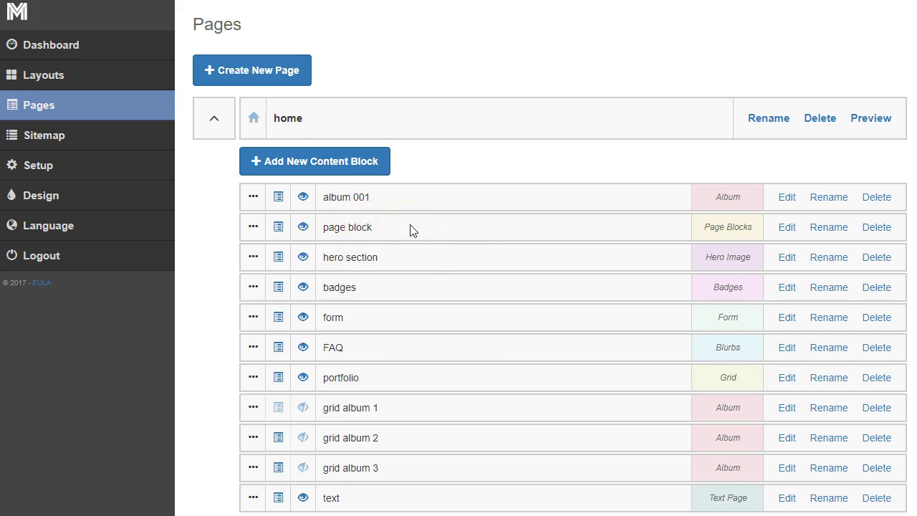
click(786, 228)
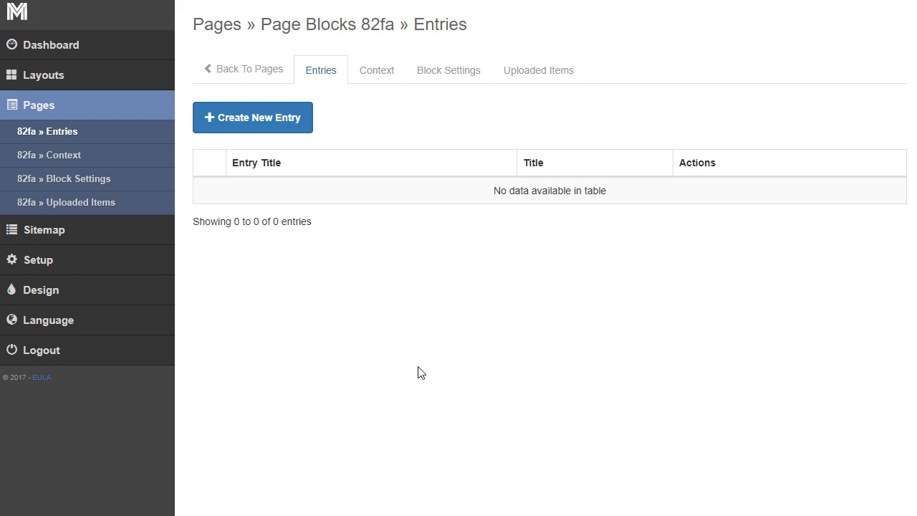
click(266, 123)
Label the new entry 'one' and give it the title 'This is a title'
click(201, 66)
scroll(579, 307, down, 3)
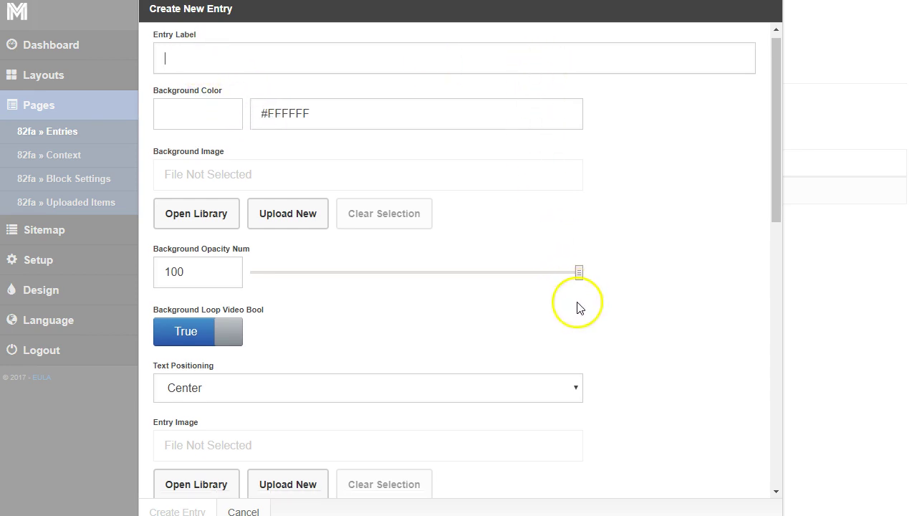
scroll(579, 307, up, 3)
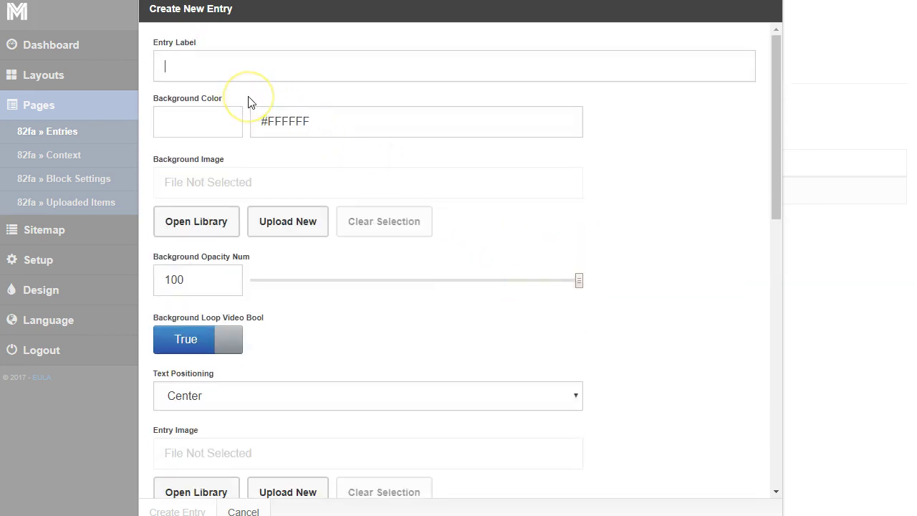
text(one)
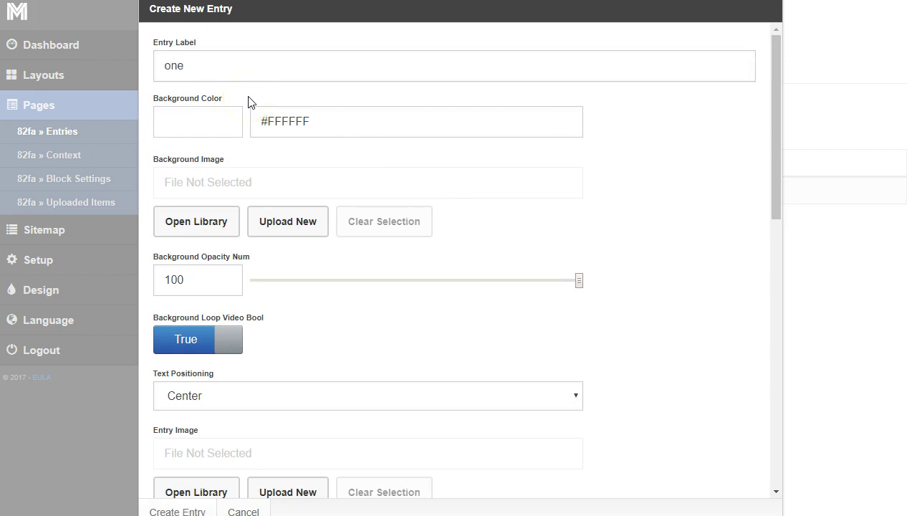
drag(322, 121, 264, 122)
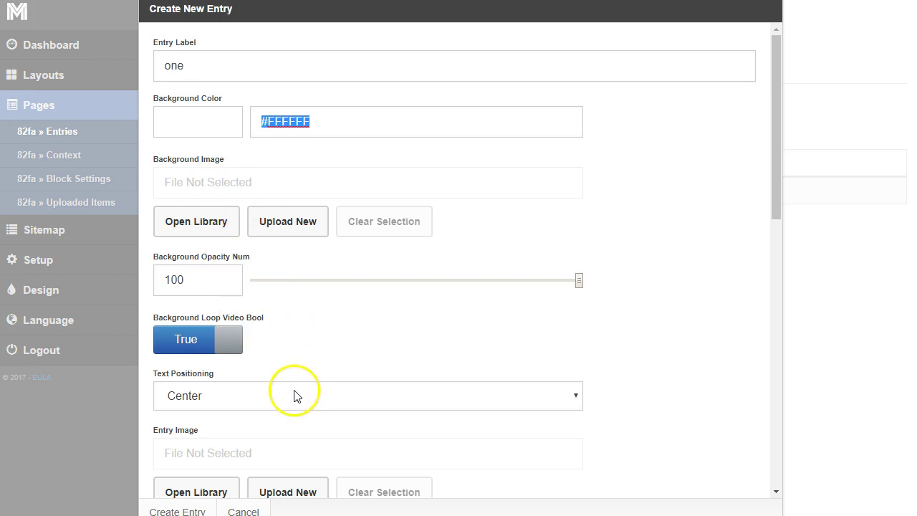
scroll(296, 395, down, 1)
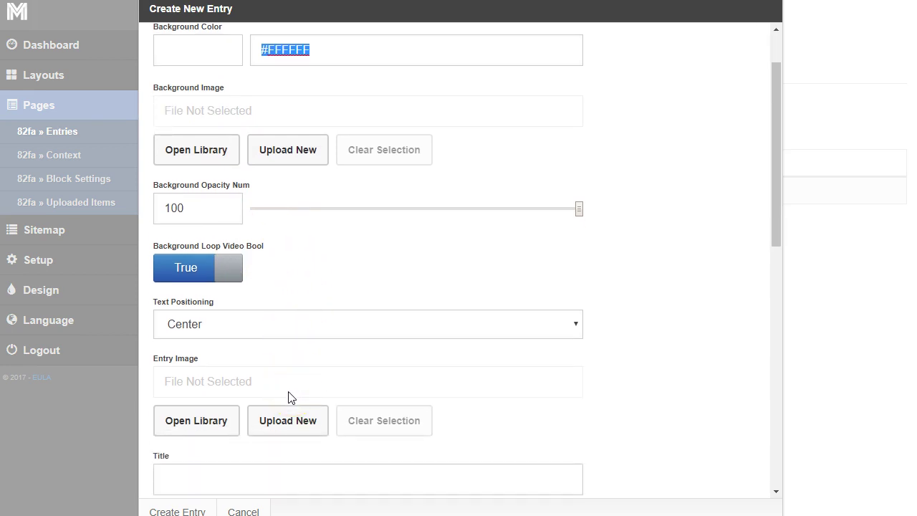
scroll(290, 397, down, 1)
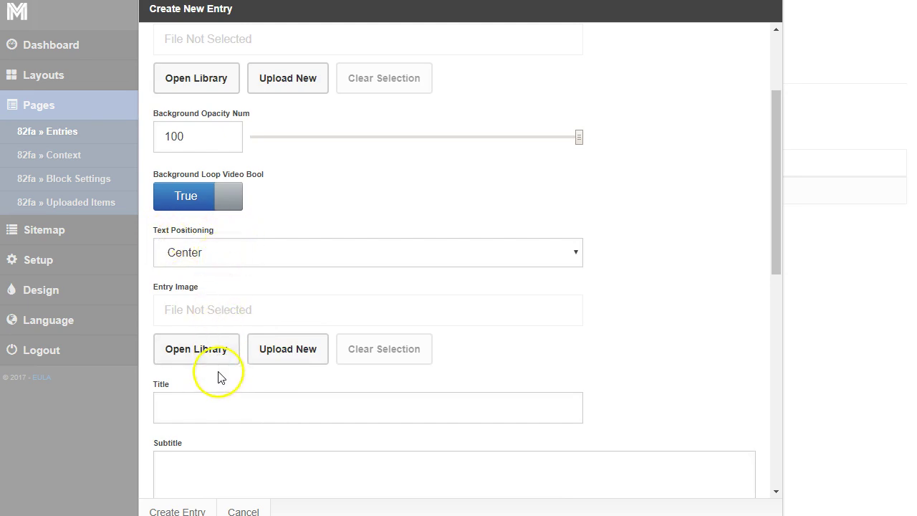
scroll(215, 352, down, 1)
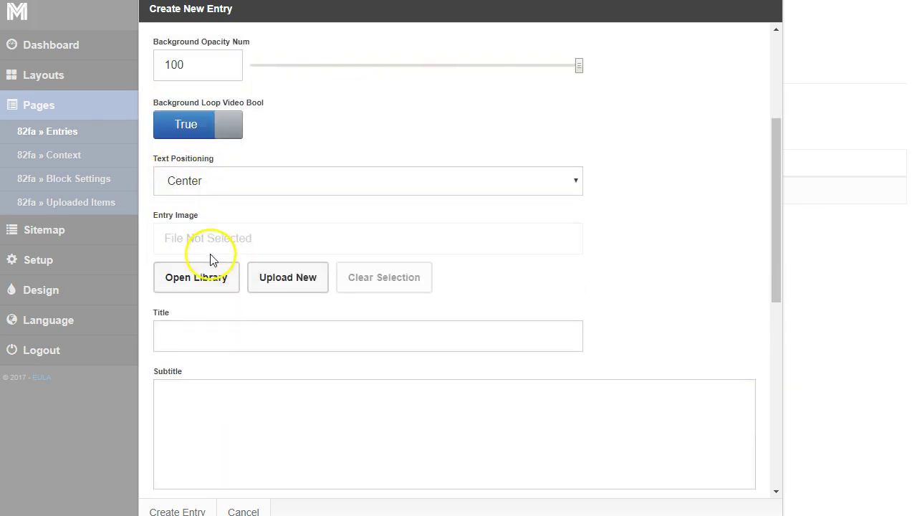
click(216, 336)
Paste lorem ipsum into the subtitle and trim it to a short passage ending at 'rhoncus.'
click(212, 415)
key(ctrl+v)
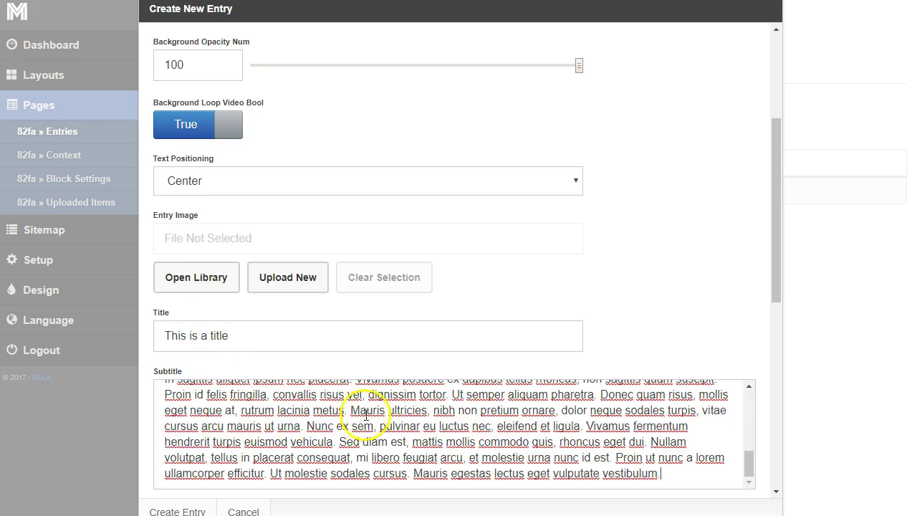
scroll(365, 414, down, 3)
drag(661, 259, 147, 189)
key(BackSpace)
scroll(458, 317, up, 1)
drag(552, 275, 67, 239)
key(BackSpace)
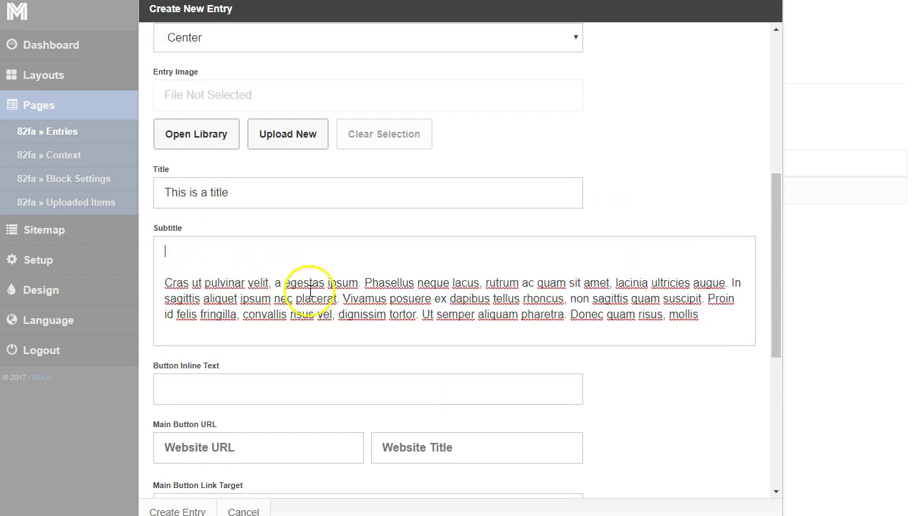
click(162, 283)
key(BackSpace)
key(BackSpace)
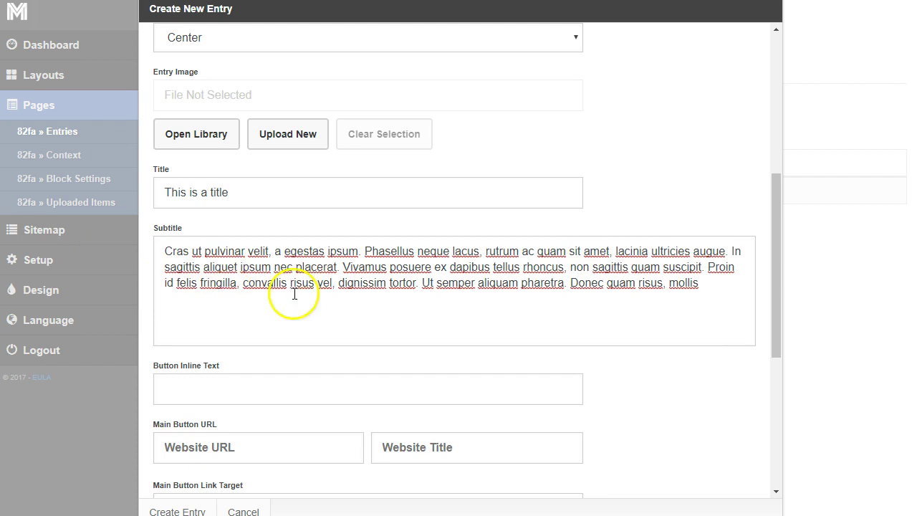
drag(710, 283, 565, 267)
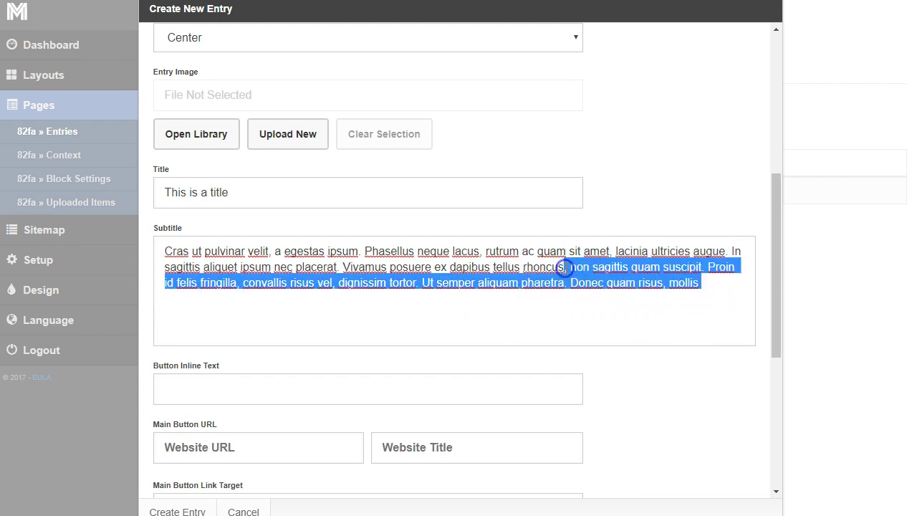
key(BackSpace)
key(BackSpace)
text(.)
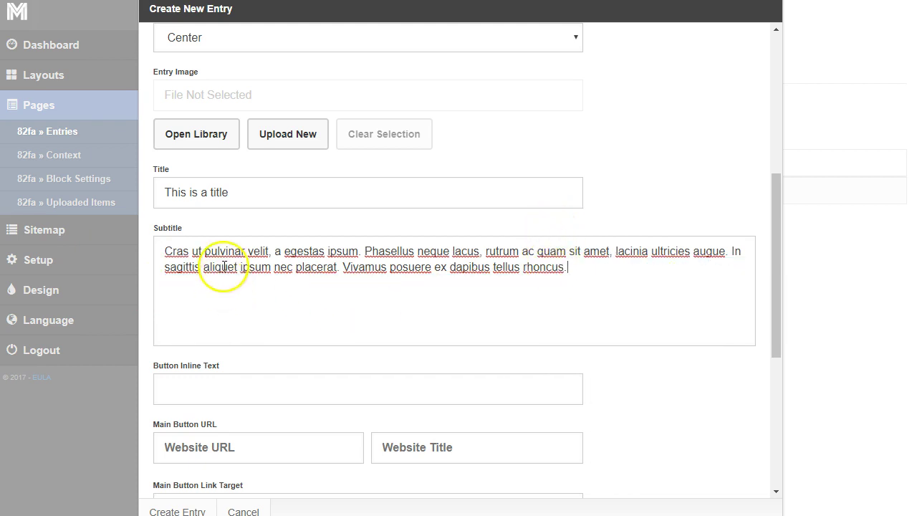
scroll(224, 266, down, 3)
click(438, 239)
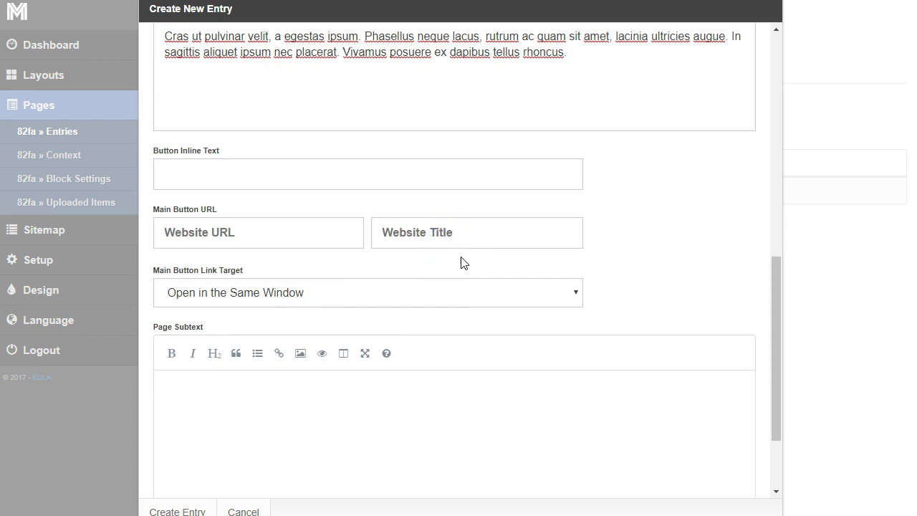
text(Button)
click(262, 236)
text(http://)
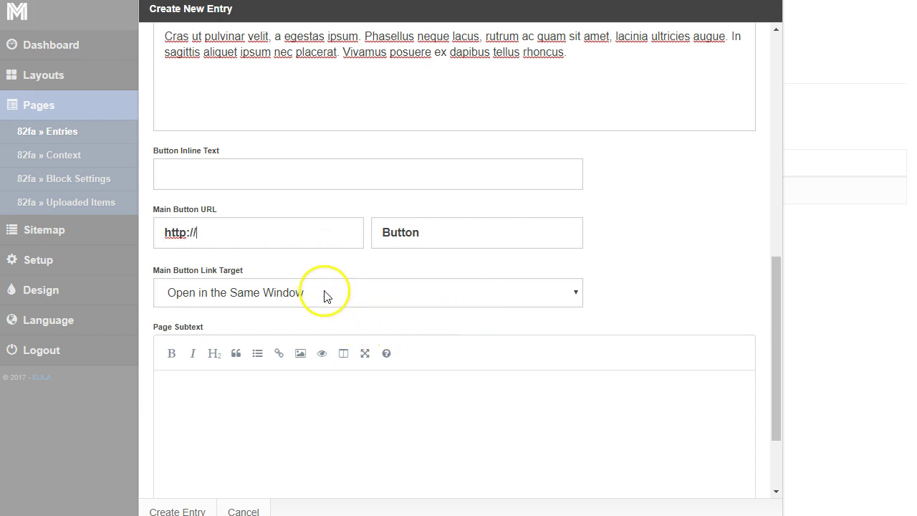
click(280, 383)
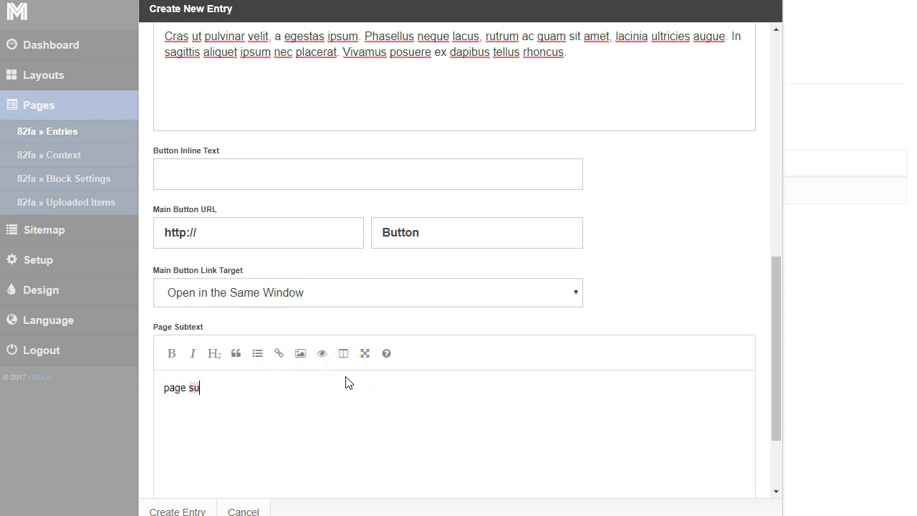
text(page subtext)
scroll(340, 389, down, 2)
Save entry one and check its title, subtitle and page subtext on the live home page
click(177, 511)
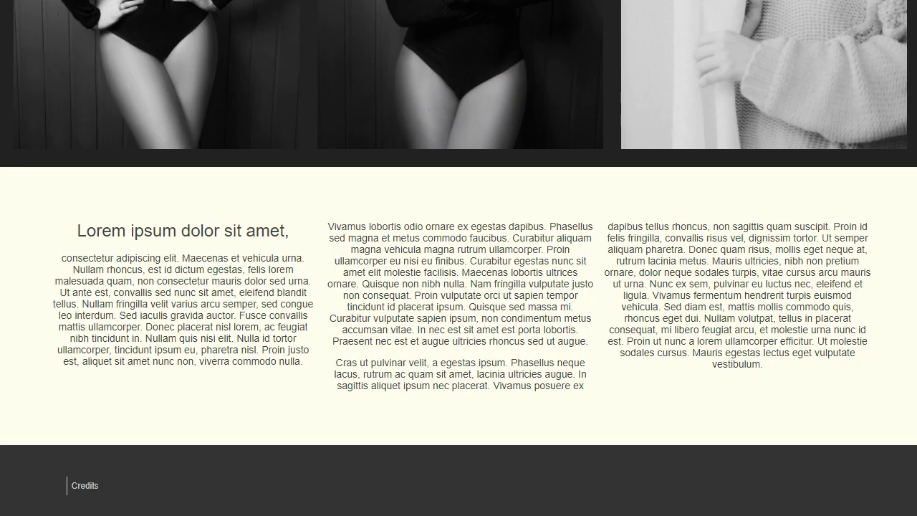
scroll(612, 244, up, 15)
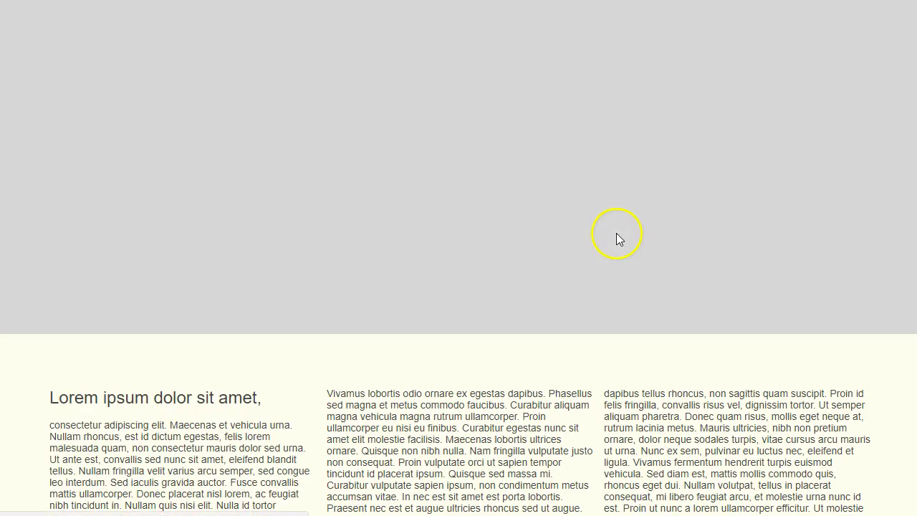
scroll(600, 268, up, 15)
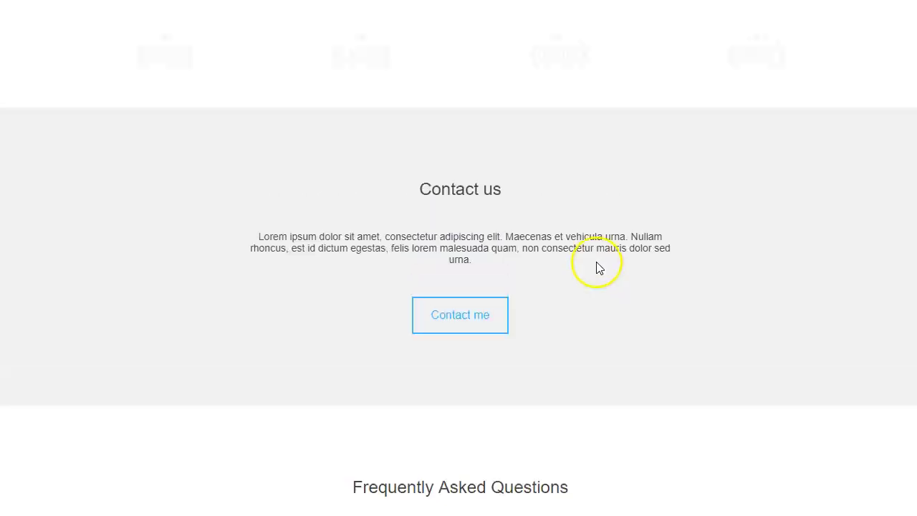
scroll(599, 267, up, 4)
scroll(596, 265, down, 4)
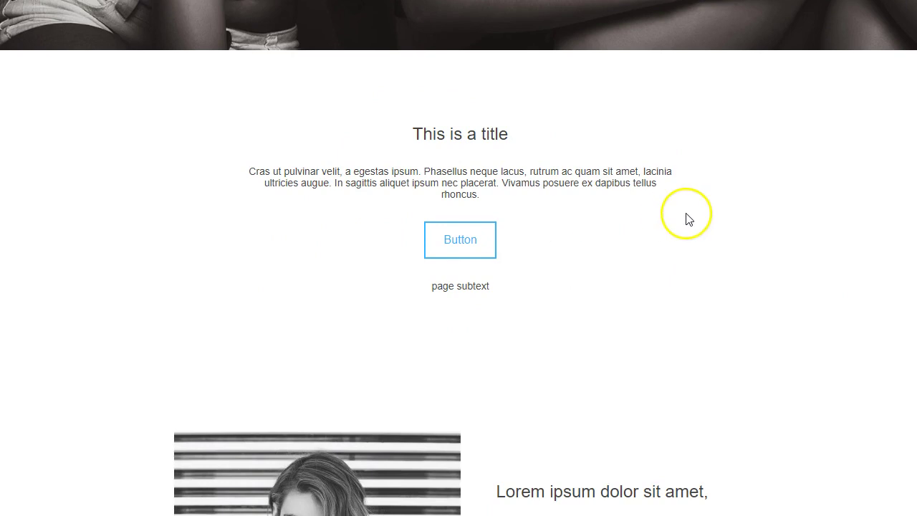
triple_click(510, 136)
drag(477, 195, 364, 172)
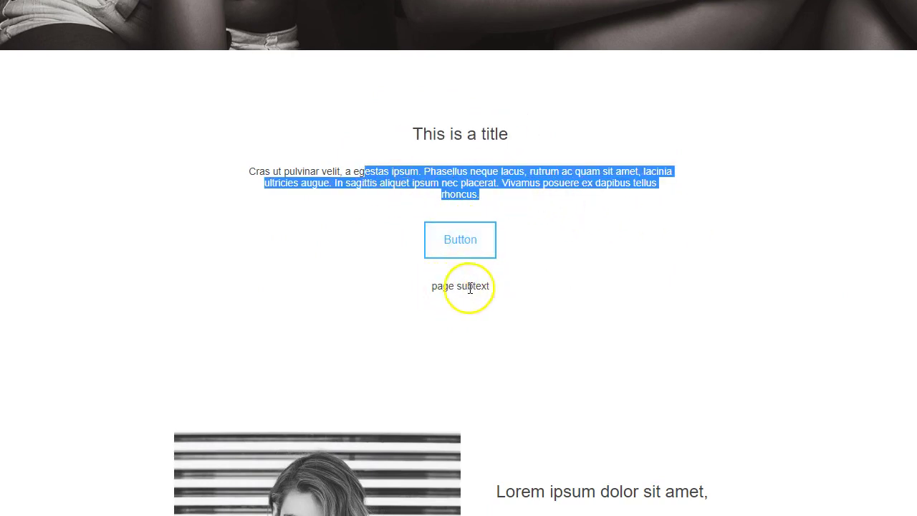
drag(510, 290, 433, 286)
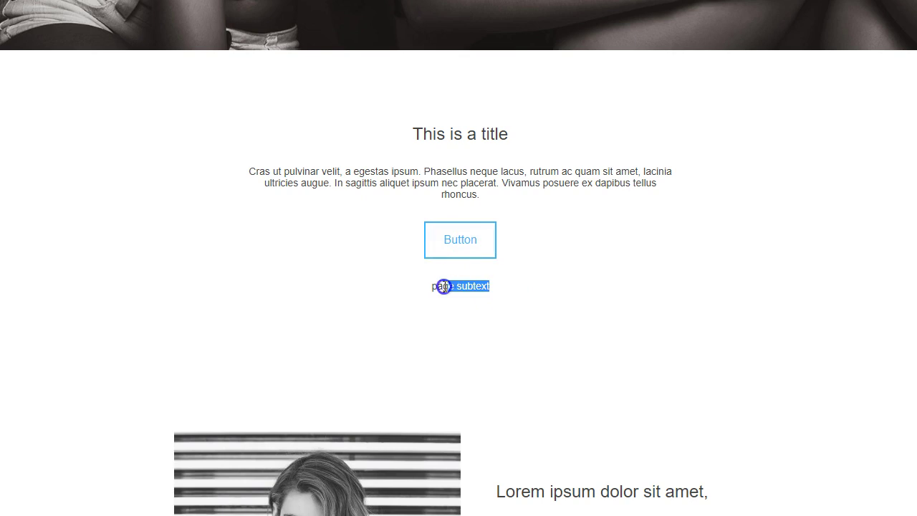
click(518, 328)
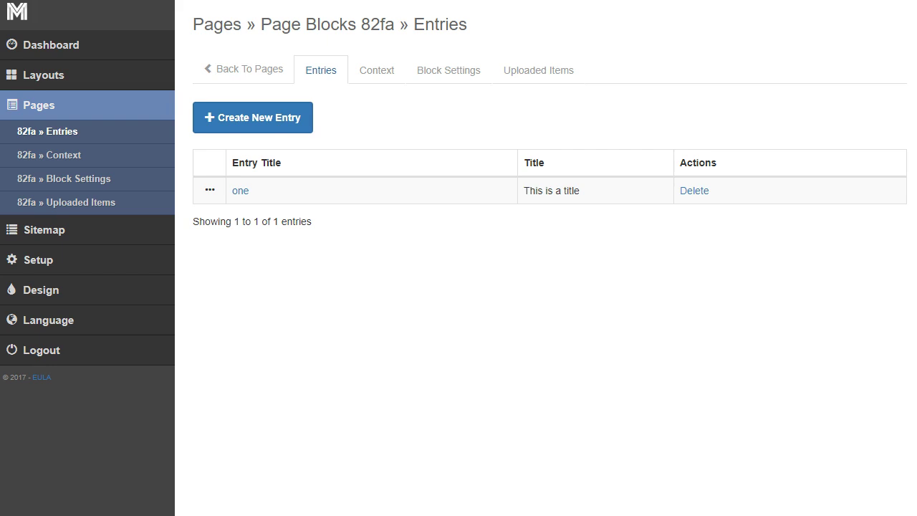
Create entry 'two' and upload building-1600x1200 as its background image
click(258, 122)
click(241, 61)
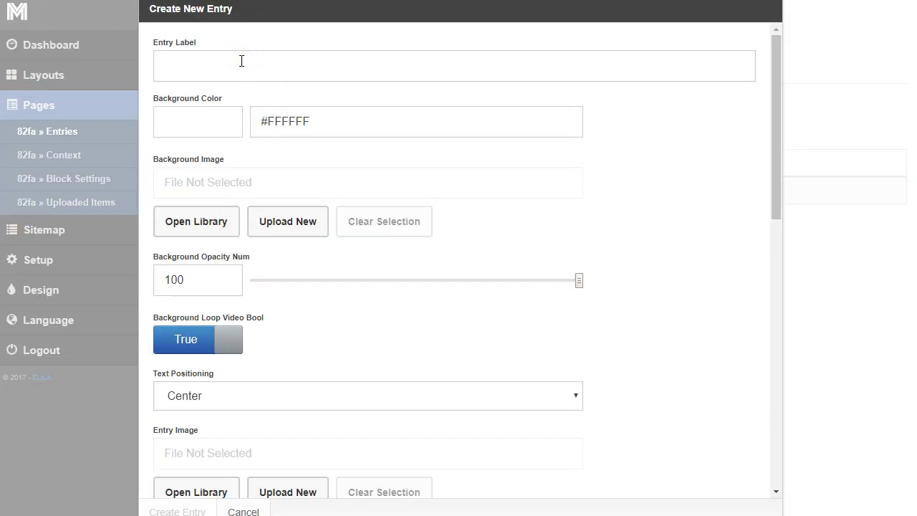
text(two)
click(295, 222)
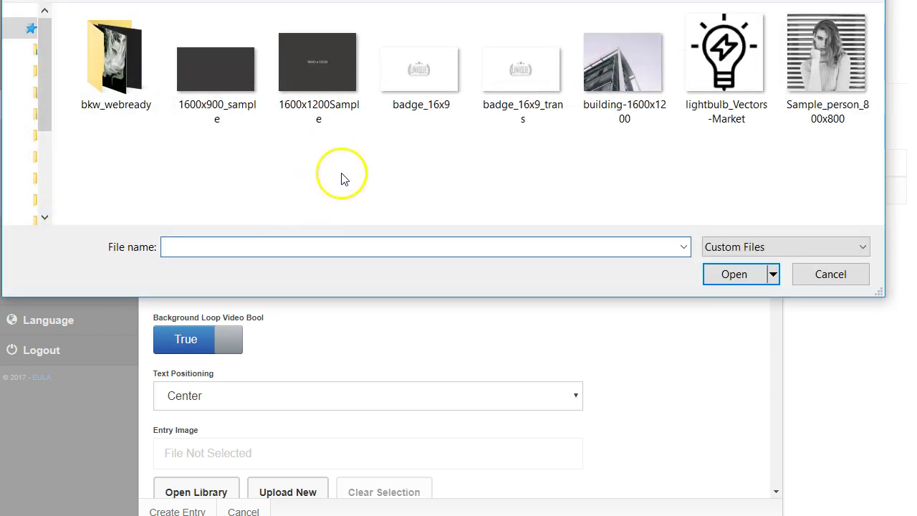
click(629, 123)
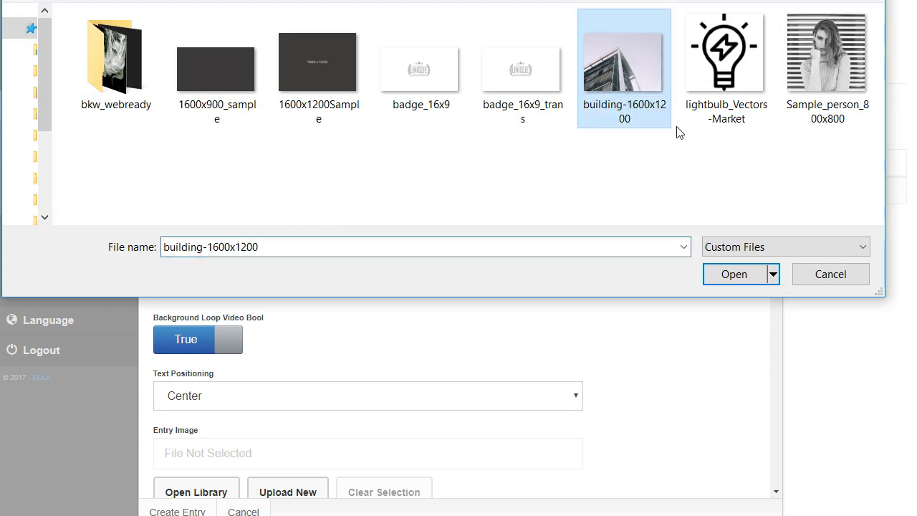
click(745, 273)
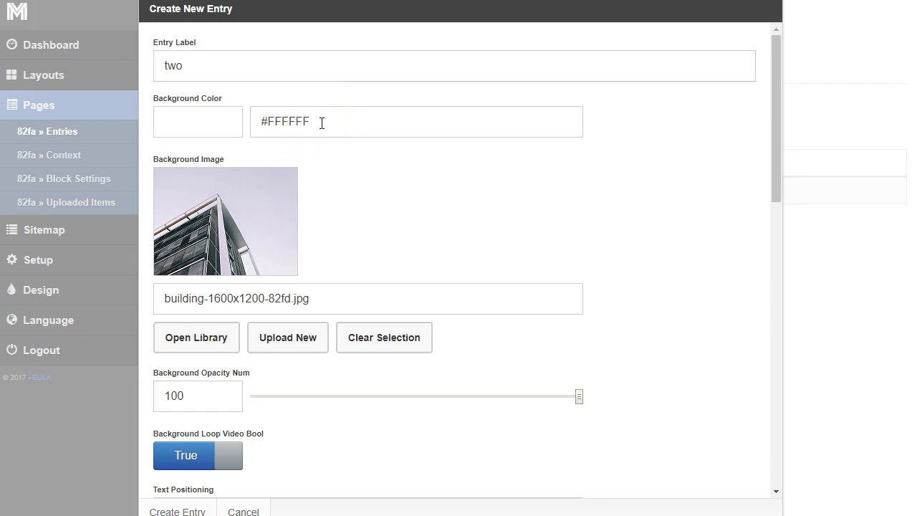
Give entry two background #000000, opacity 52, Right text positioning and title 'title goes here'
drag(321, 122, 268, 123)
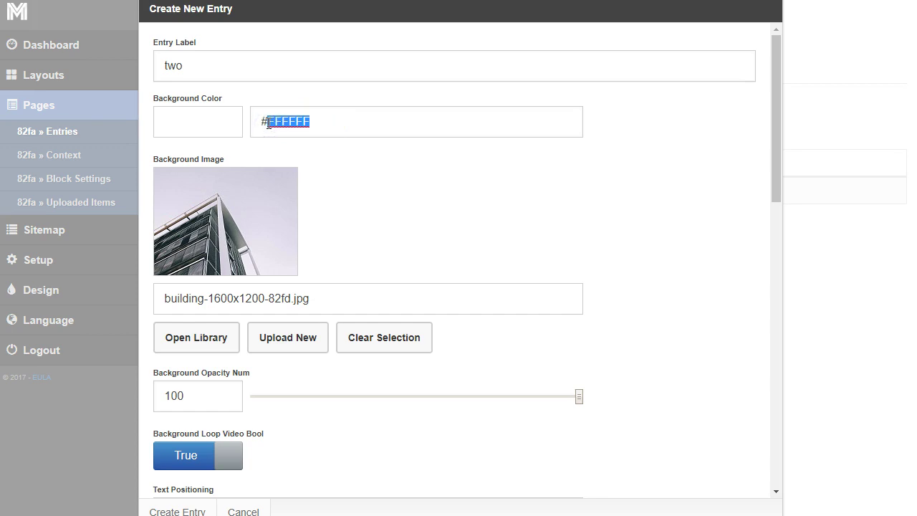
text(000000)
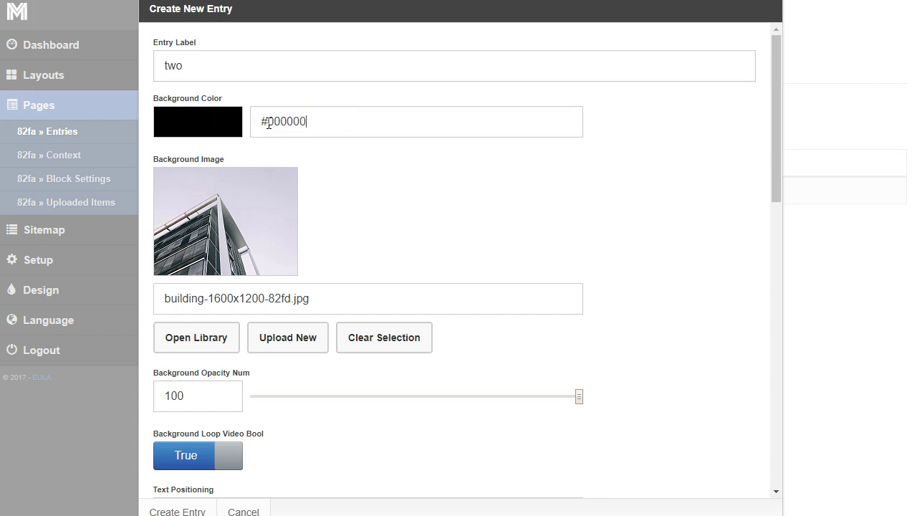
drag(577, 396, 425, 400)
scroll(425, 398, down, 5)
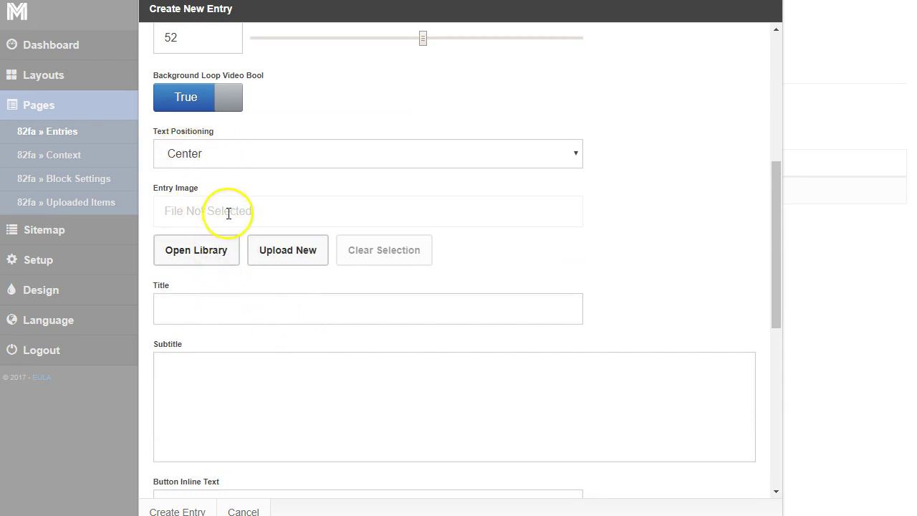
click(215, 151)
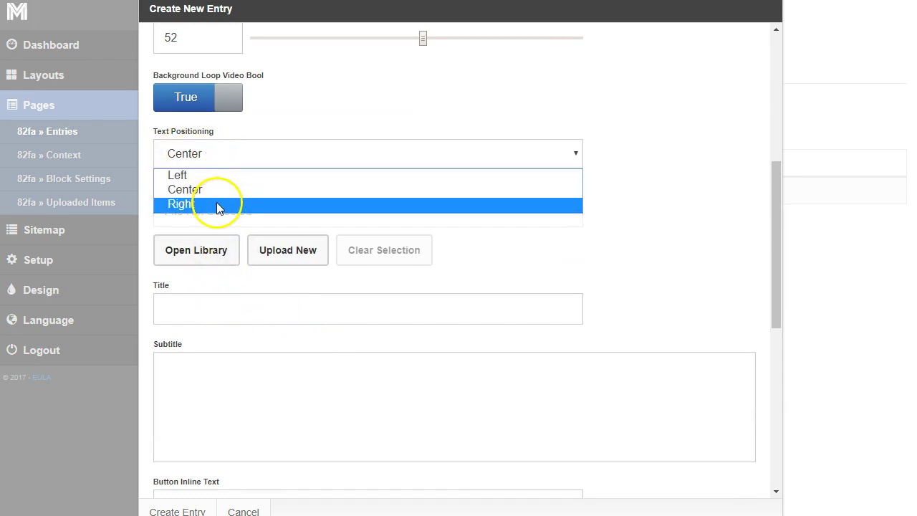
click(217, 204)
click(205, 310)
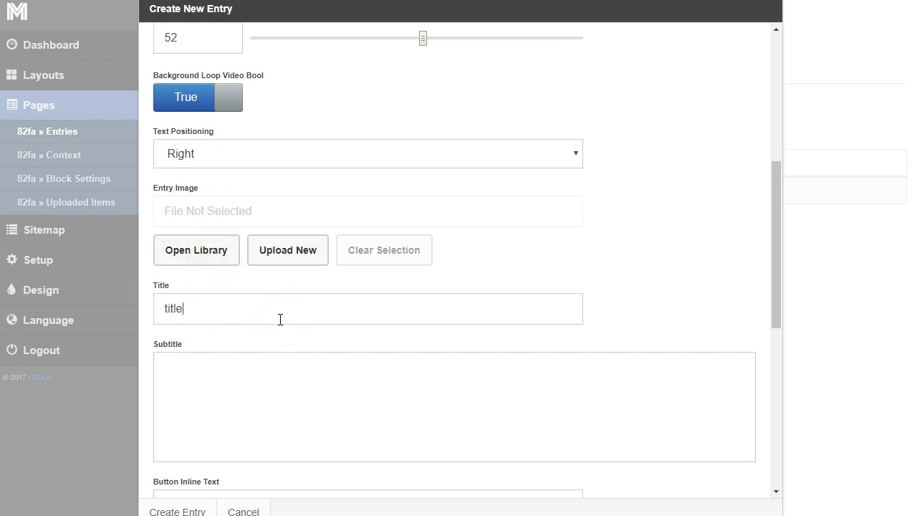
click(260, 370)
Copy the opening Lorem ipsum sentences from lipsum.com into entry two's subtitle
key(alt+Tab)
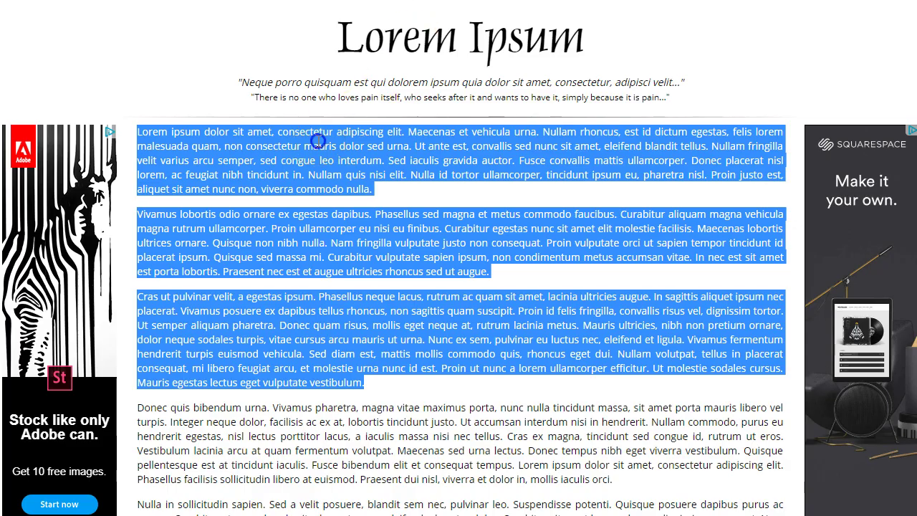
click(418, 144)
drag(414, 145, 139, 136)
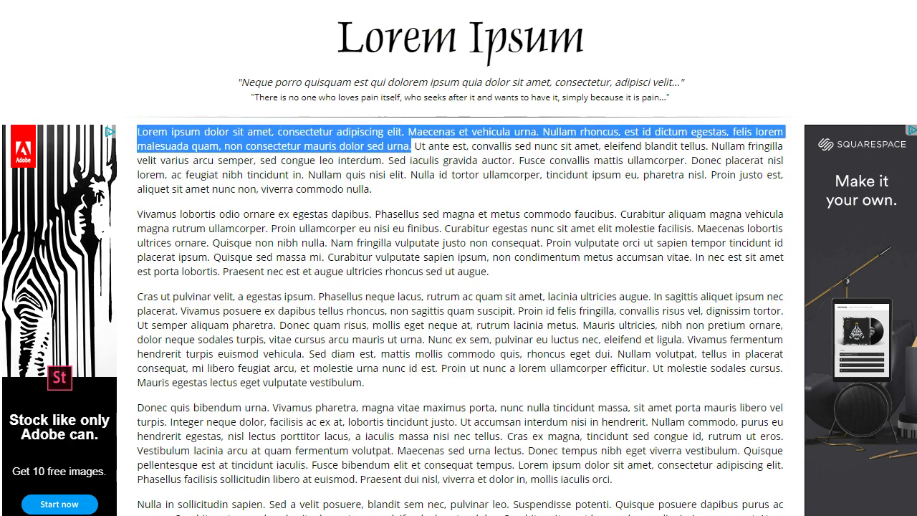
key(ctrl+c)
key(alt+Tab)
key(ctrl+v)
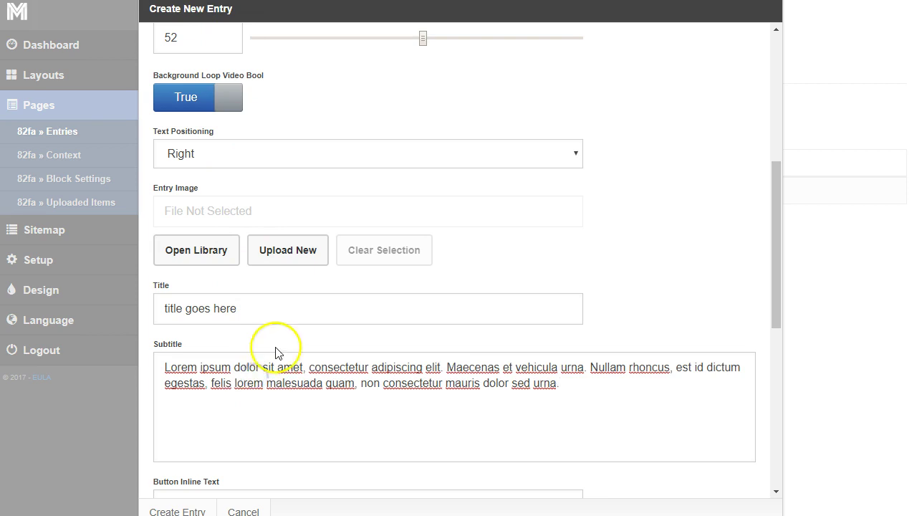
Save entry two, titled 'title goes here', with Create Entry
scroll(276, 351, down, 4)
scroll(317, 385, down, 2)
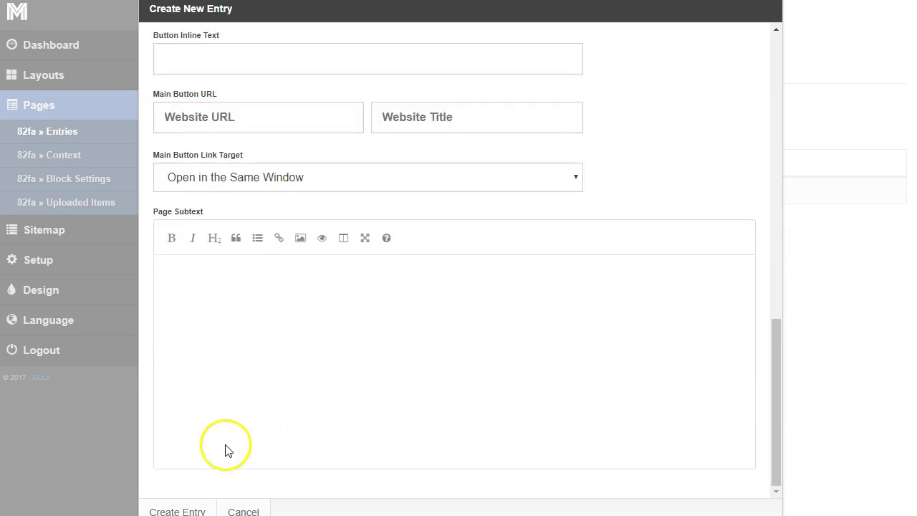
click(179, 510)
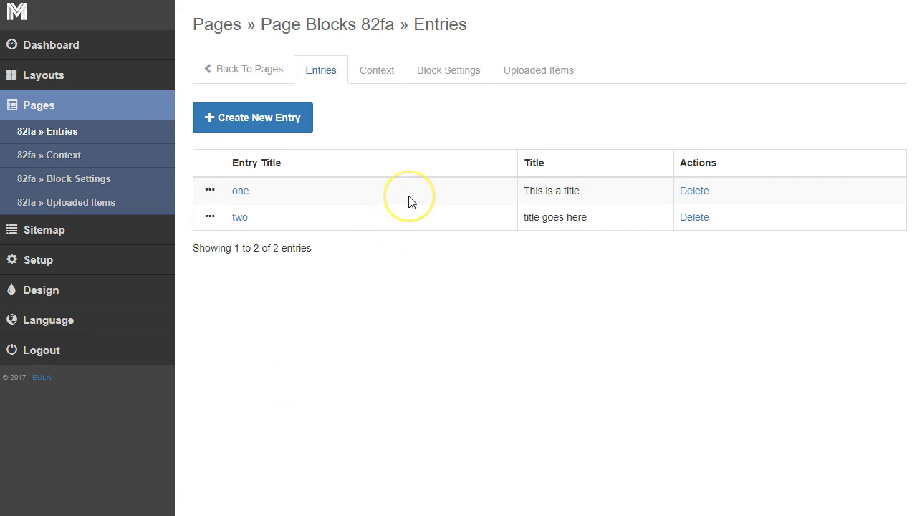
In Block Settings, lower Number Of Columns from 3 to 1 and save
click(377, 71)
click(460, 72)
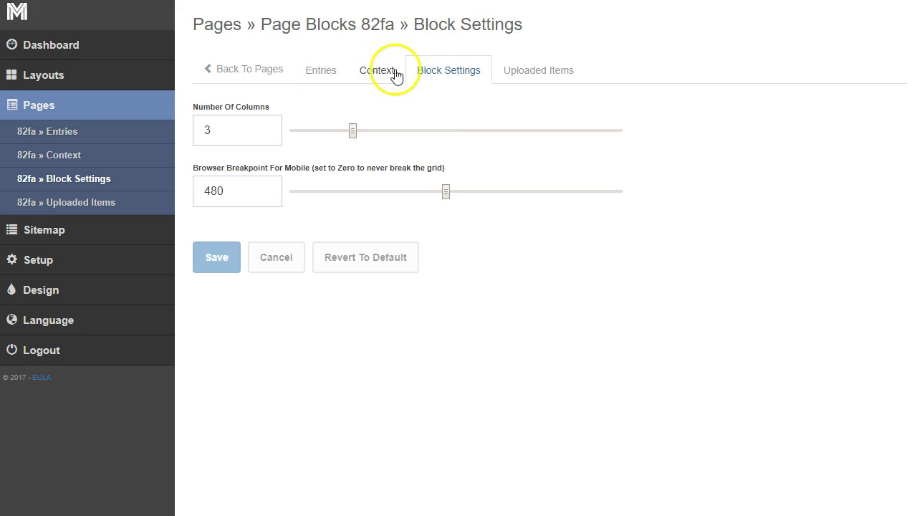
click(265, 132)
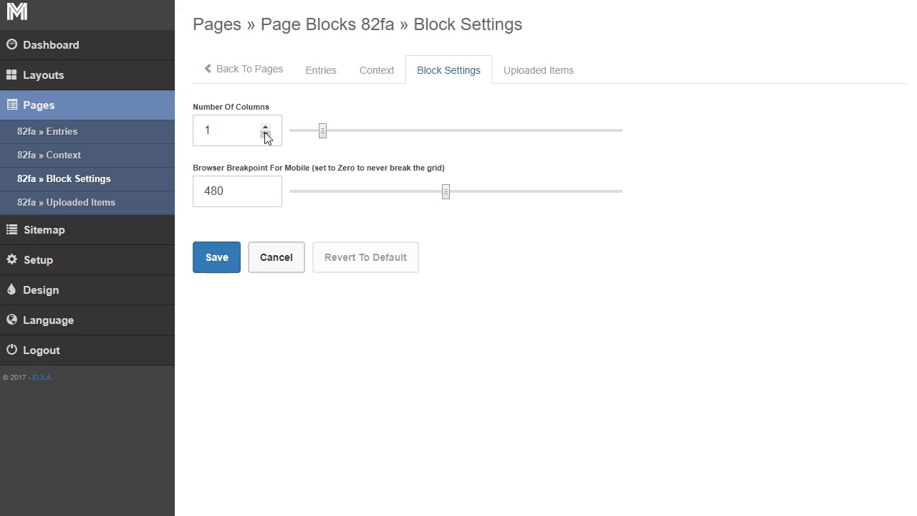
click(224, 256)
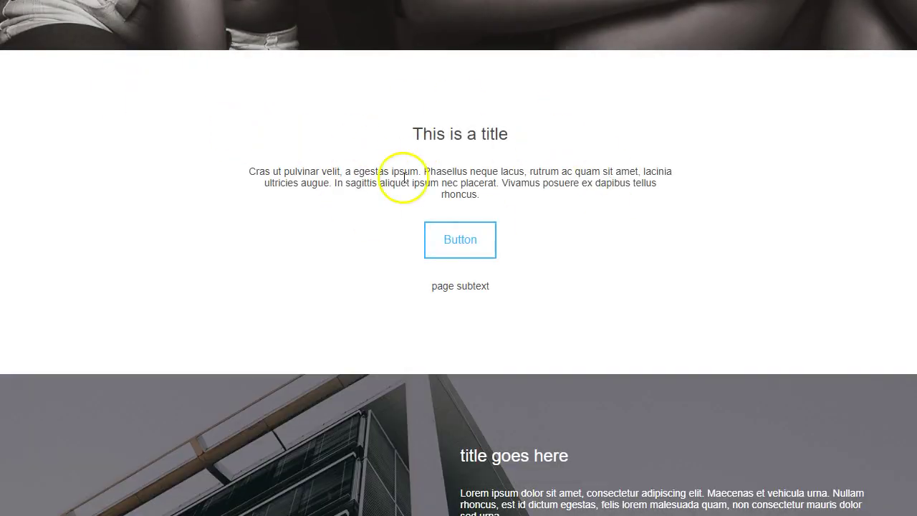
Scroll the live page through the 'This is a title' and 'title goes here' sections, then return to Block Settings
scroll(494, 207, down, 4)
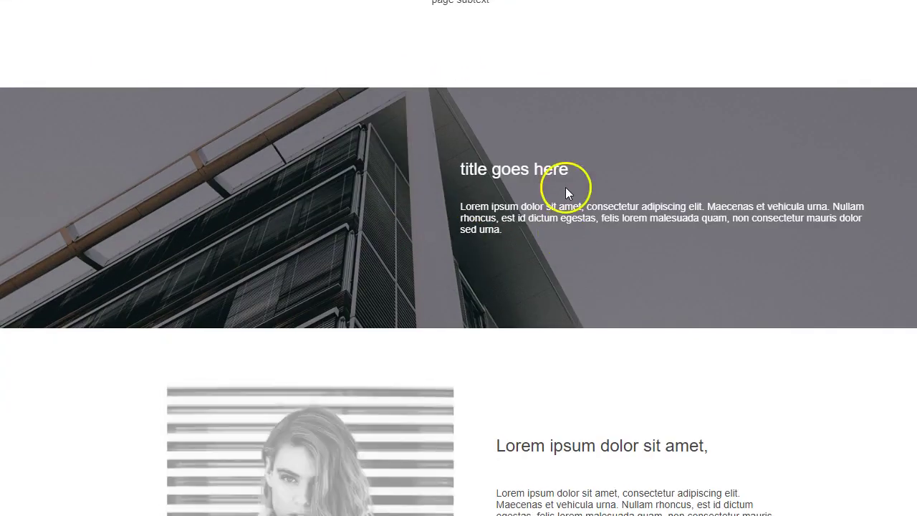
scroll(552, 179, up, 3)
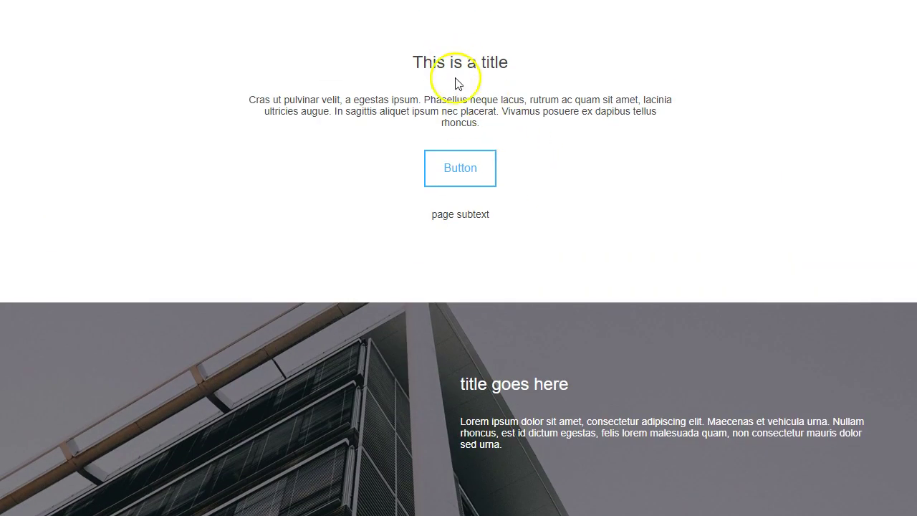
scroll(522, 333, down, 3)
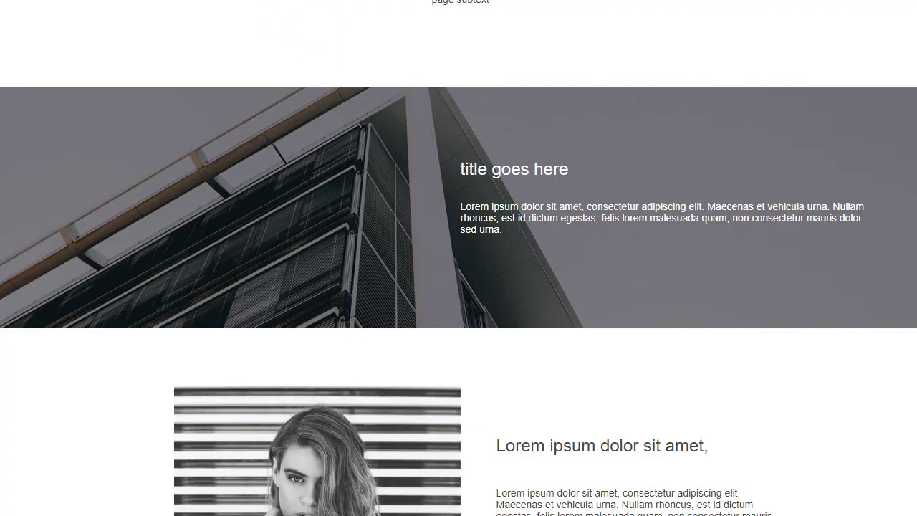
click(231, 0)
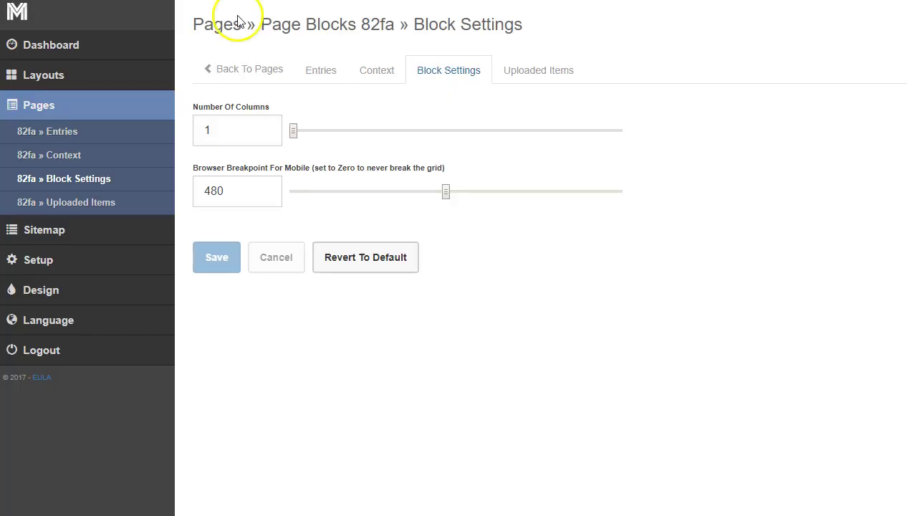
Create a new entry and label it 'third'
click(321, 75)
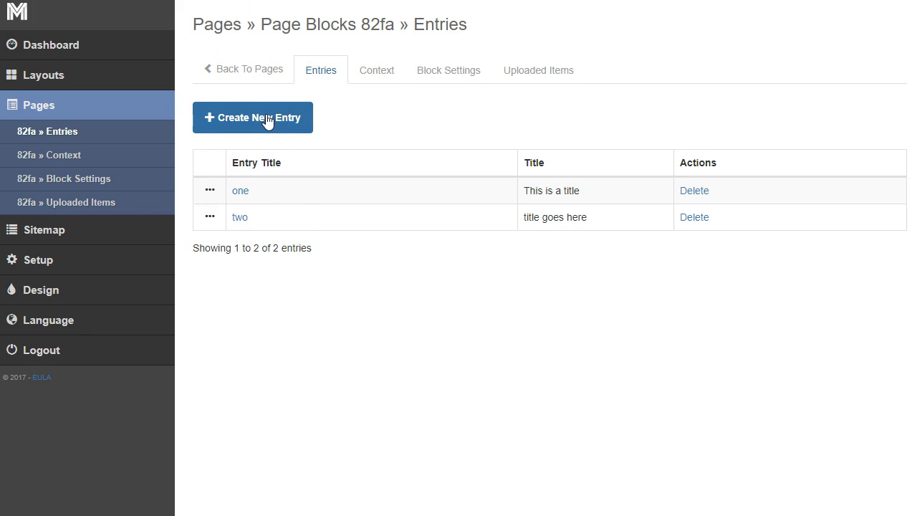
click(267, 121)
click(198, 66)
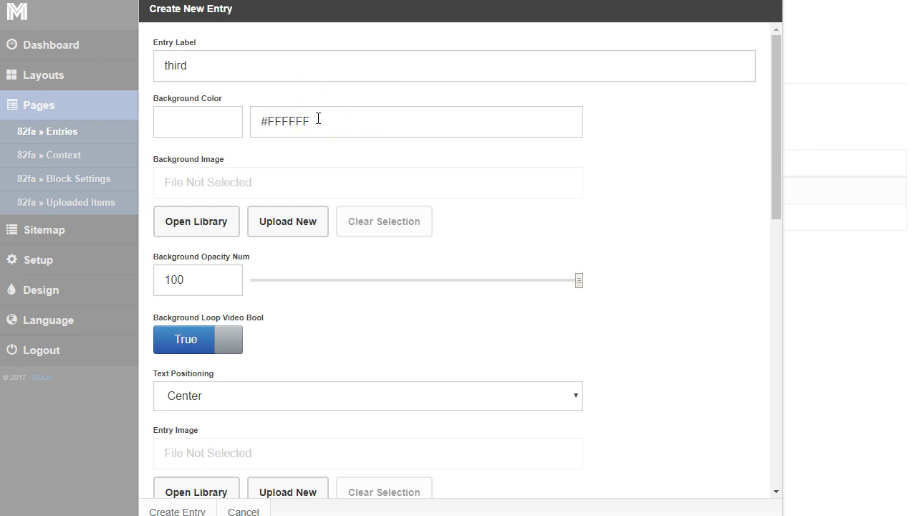
Set the entry's background colour to pale teal #e2f1f1
click(232, 122)
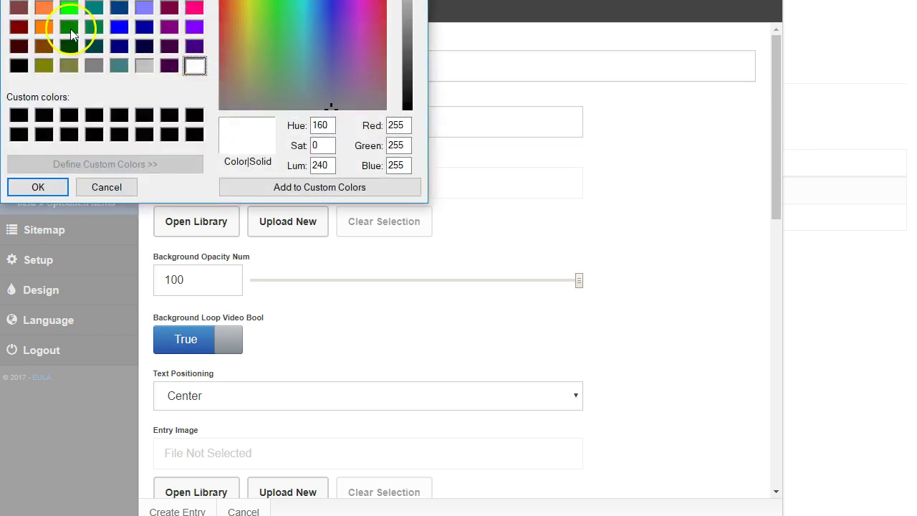
click(120, 66)
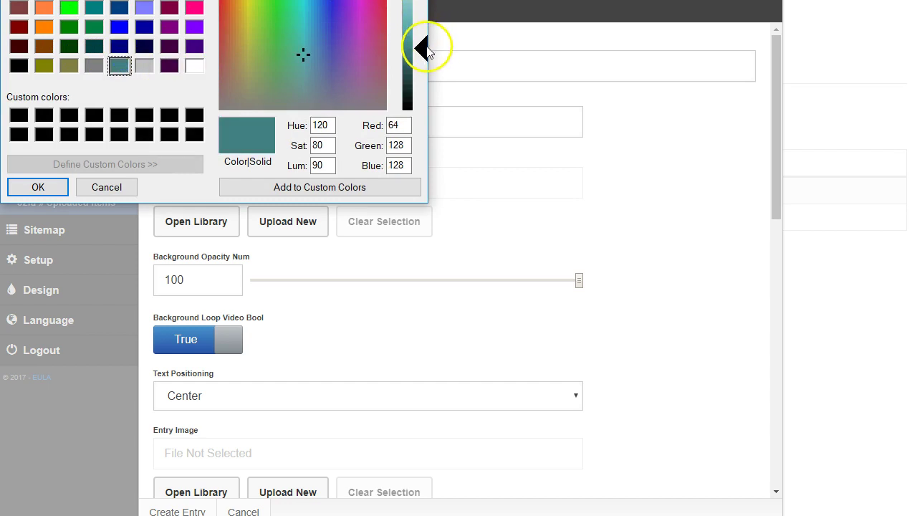
drag(433, 45, 428, 13)
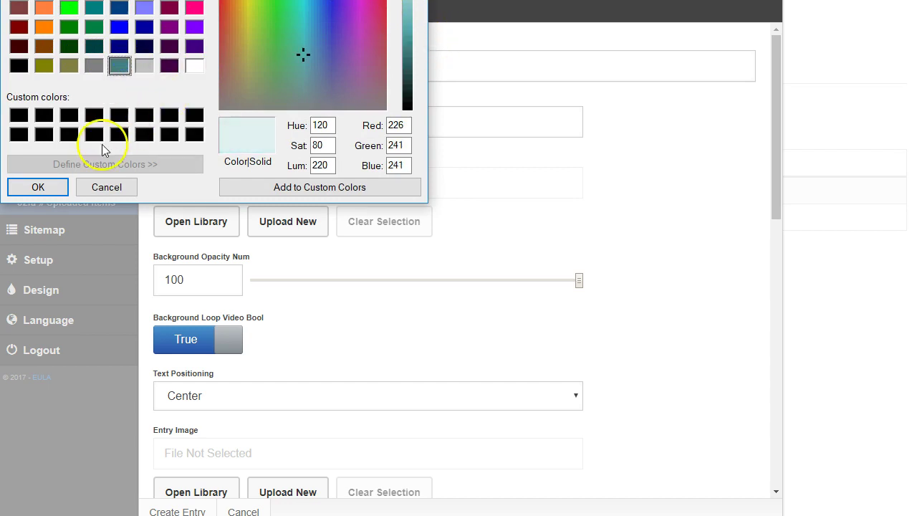
click(38, 189)
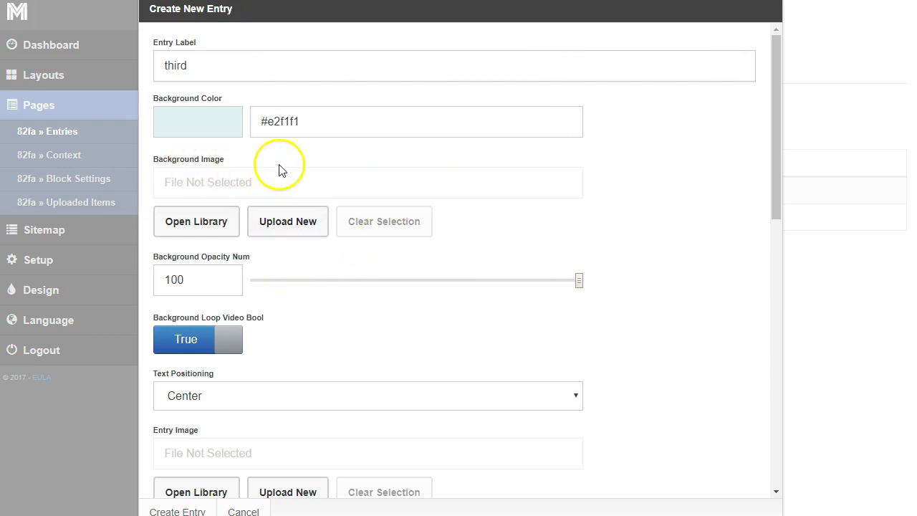
scroll(278, 263, down, 3)
Left-align the entry text and use Sample_person_800x800 as the entry image
click(237, 184)
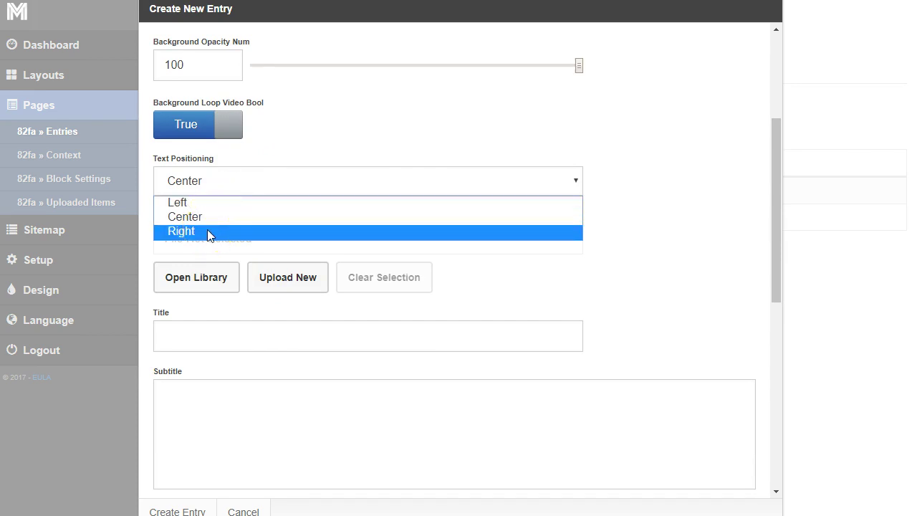
click(206, 202)
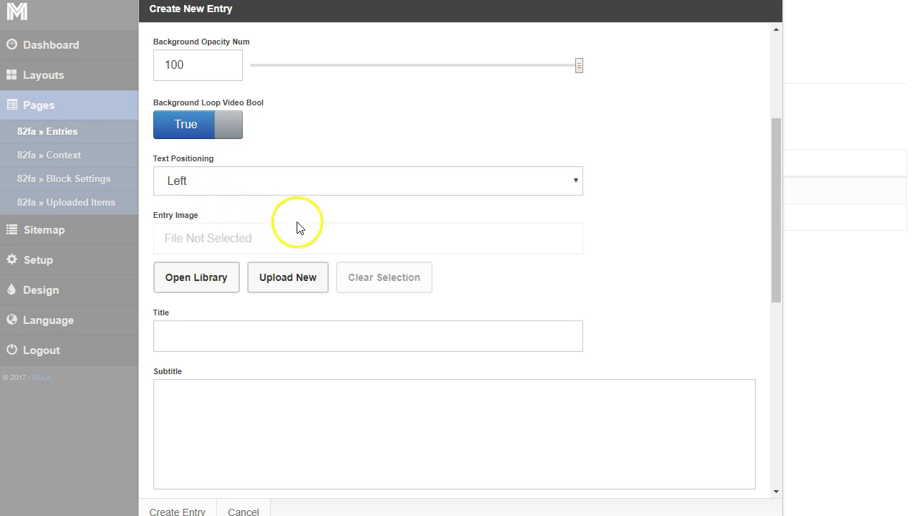
scroll(272, 229, down, 2)
scroll(240, 215, up, 1)
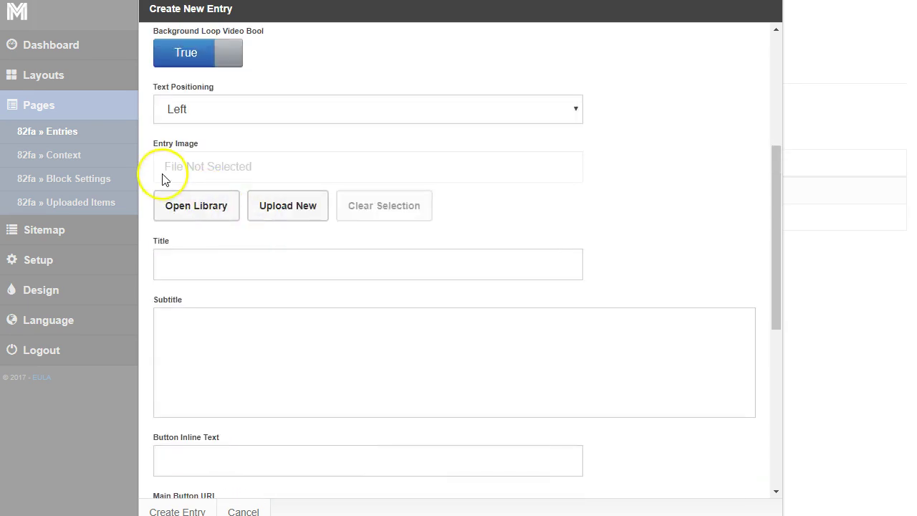
click(288, 208)
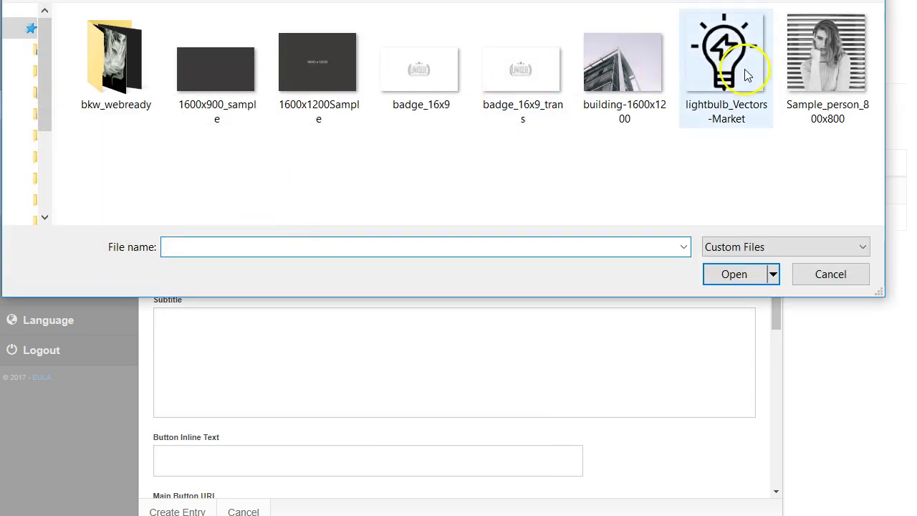
click(846, 73)
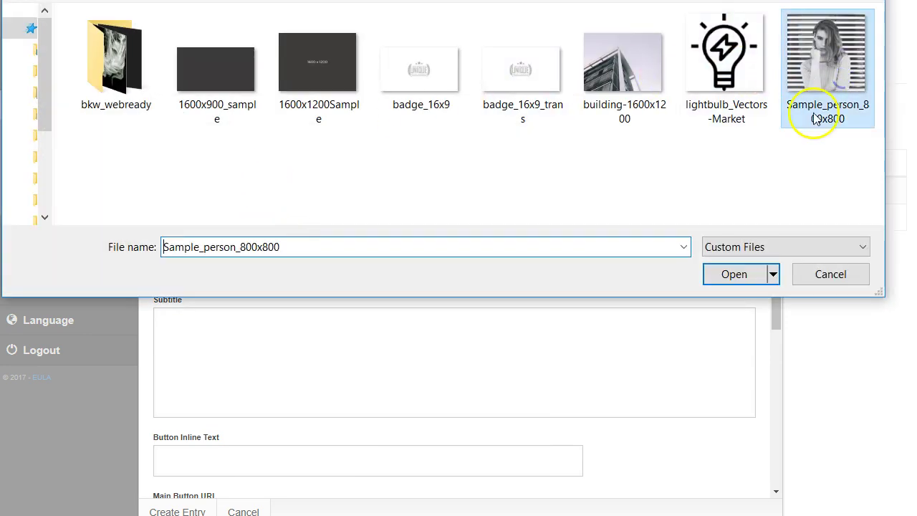
click(738, 273)
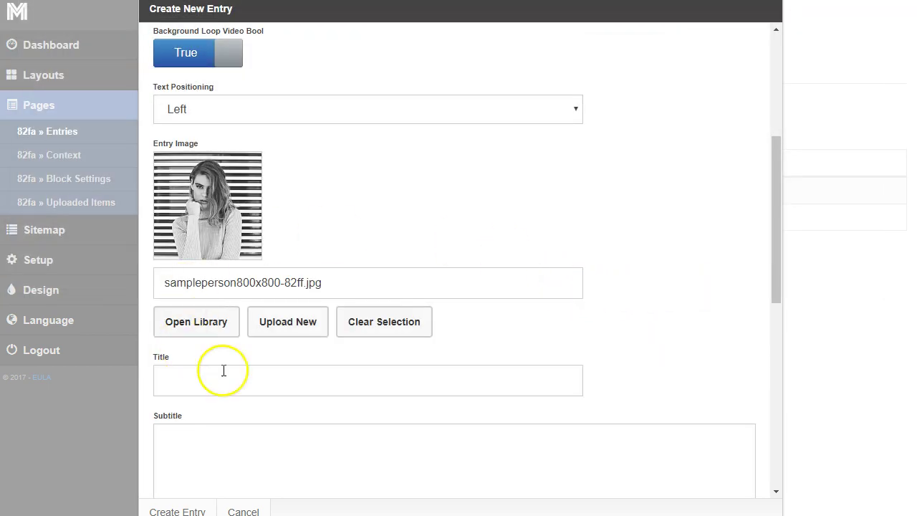
Enter the title 'title', paste the Lorem ipsum subtitle, and create the entry
click(246, 378)
click(236, 464)
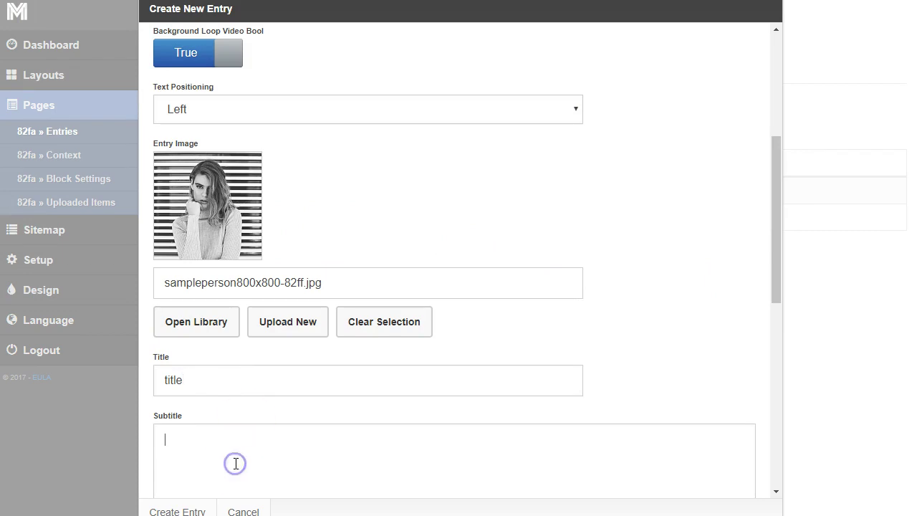
key(ctrl+v)
scroll(239, 430, down, 6)
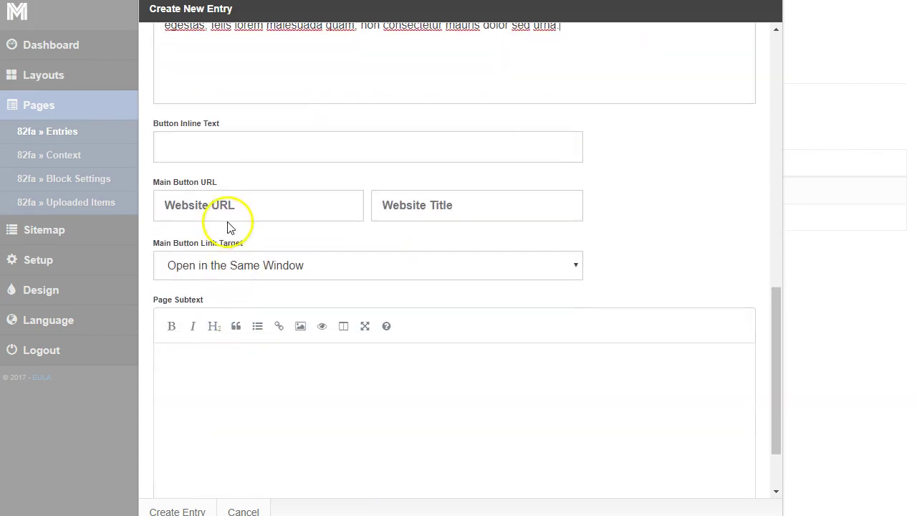
scroll(198, 494, down, 1)
click(190, 504)
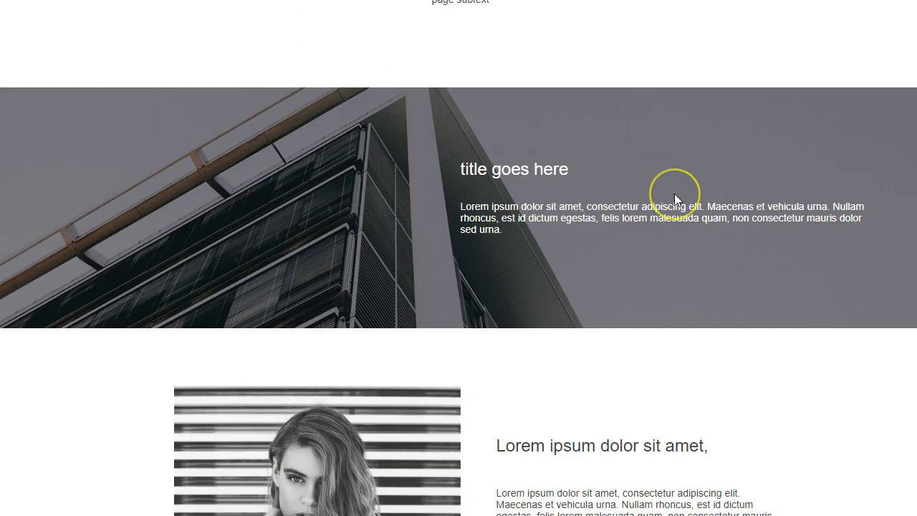
Refresh the live page, review the new light-blue 'title' portrait section, and return to the Entries list
key(F5)
scroll(663, 230, down, 3)
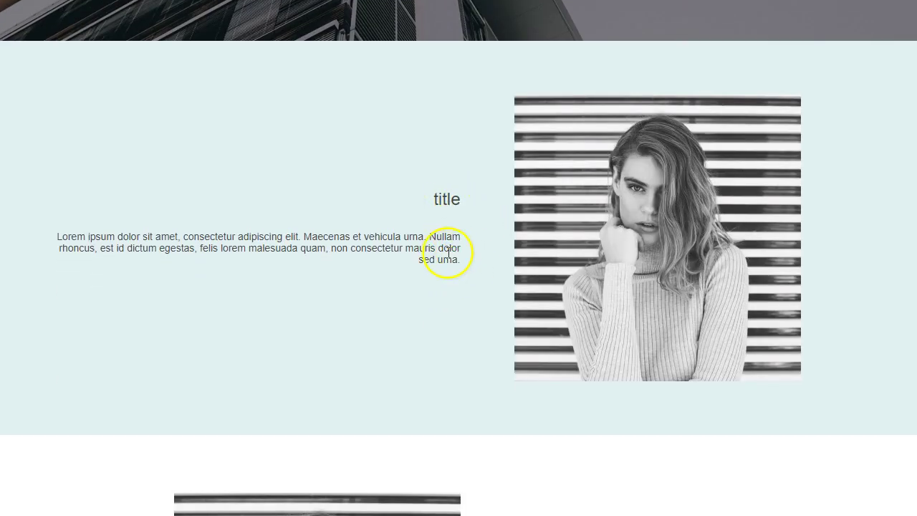
scroll(782, 332, up, 2)
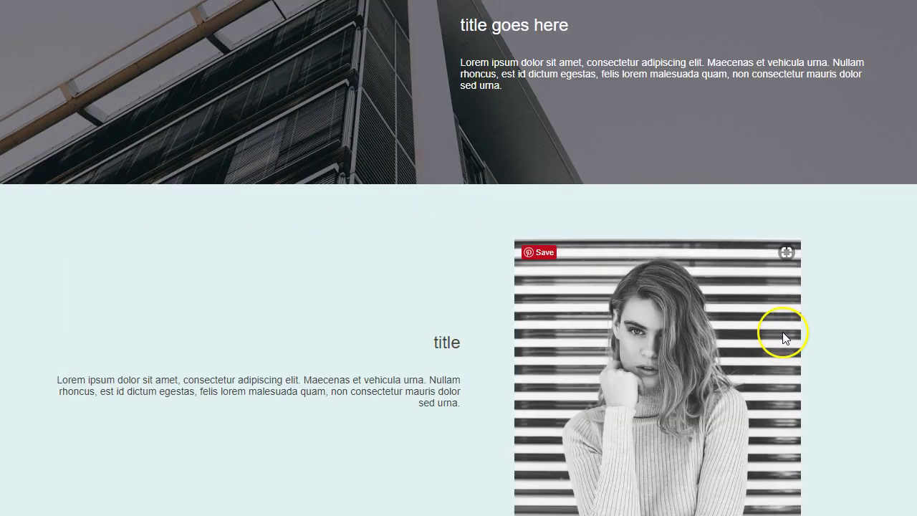
scroll(782, 331, down, 2)
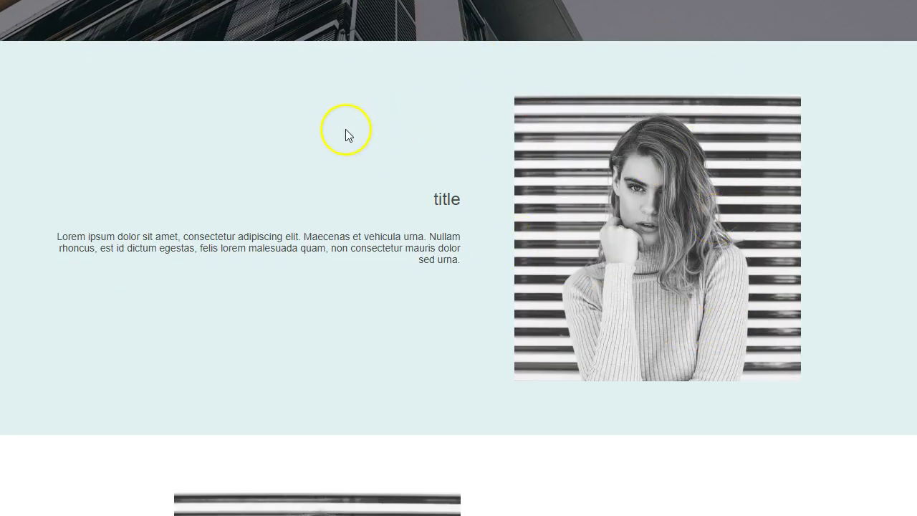
scroll(372, 165, up, 2)
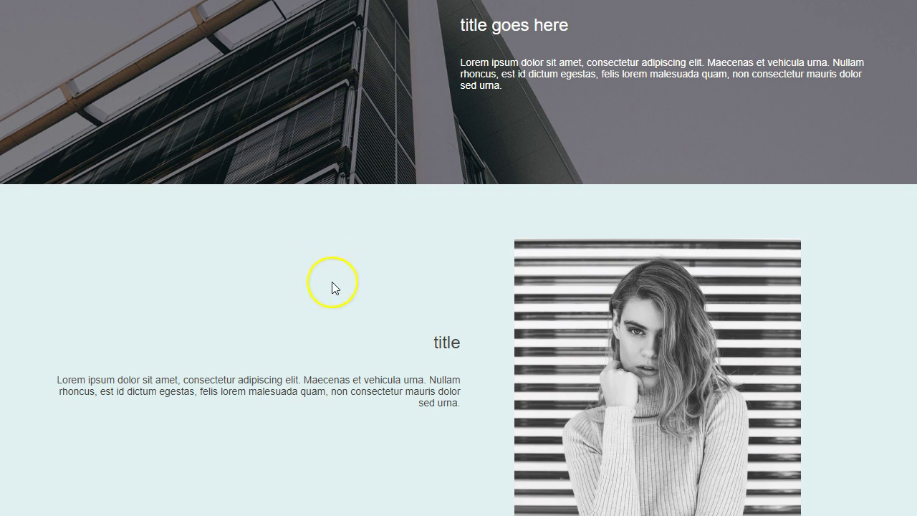
scroll(735, 332, down, 2)
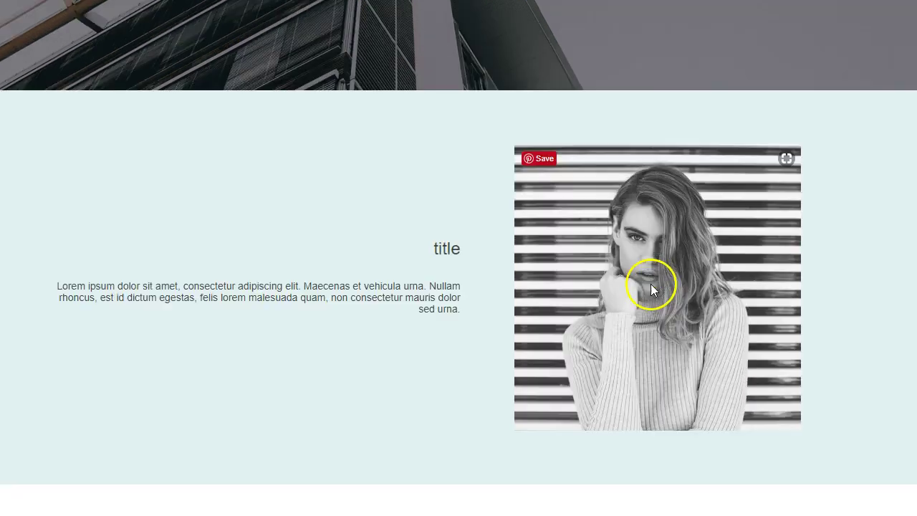
scroll(415, 347, up, 7)
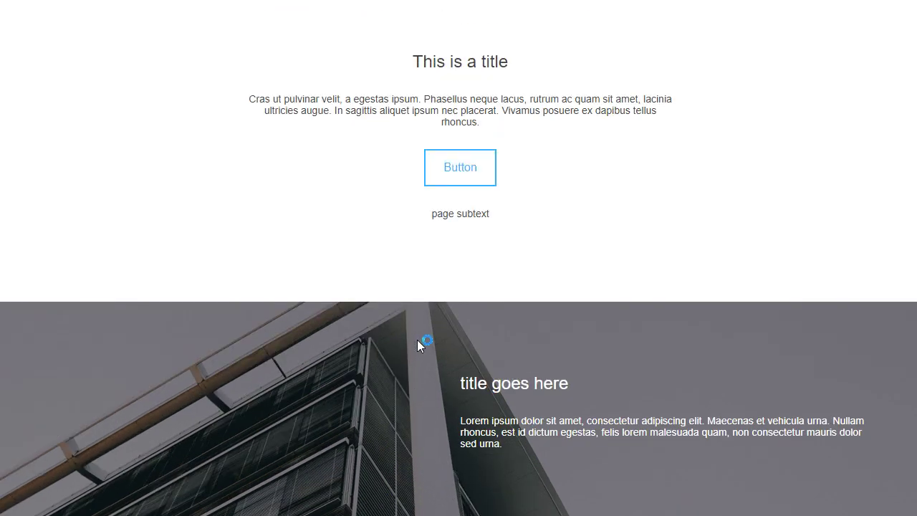
scroll(415, 342, up, 2)
scroll(471, 239, down, 3)
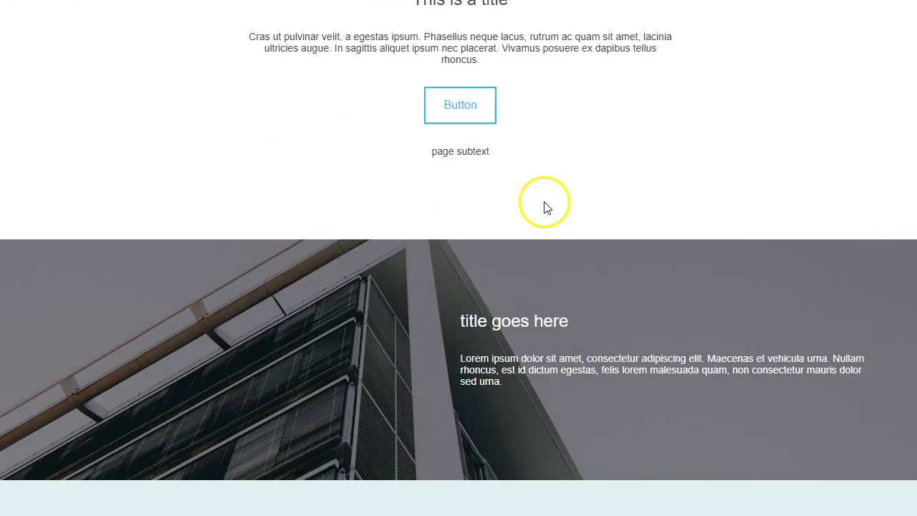
scroll(538, 437, down, 4)
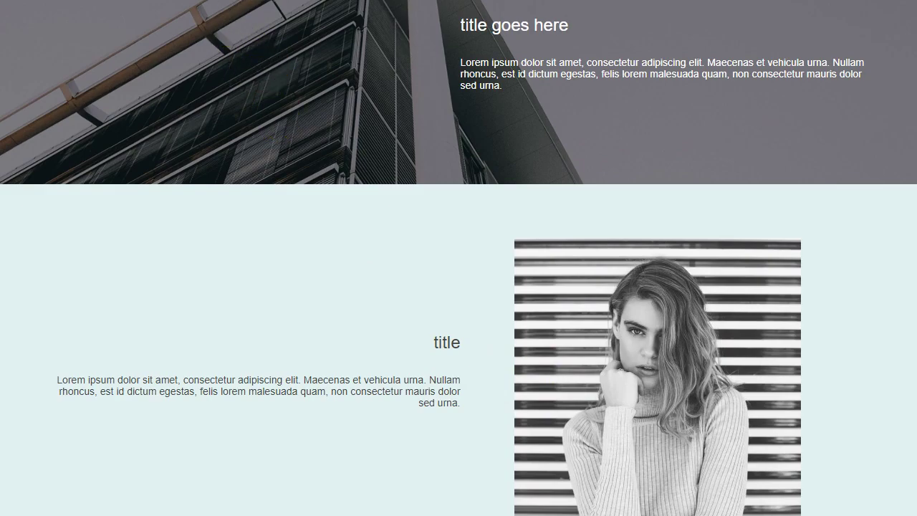
key(ctrl+Tab)
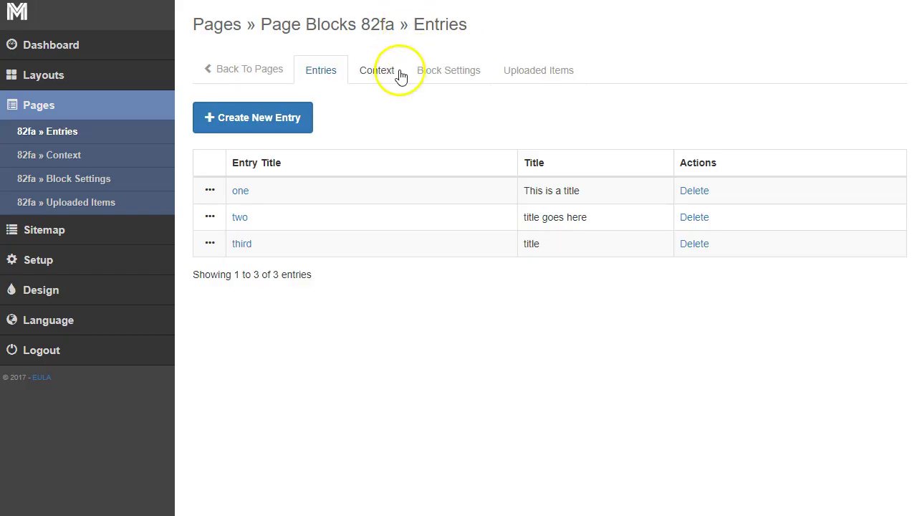
Set Number Of Columns to 3 in Block Settings and save
click(436, 77)
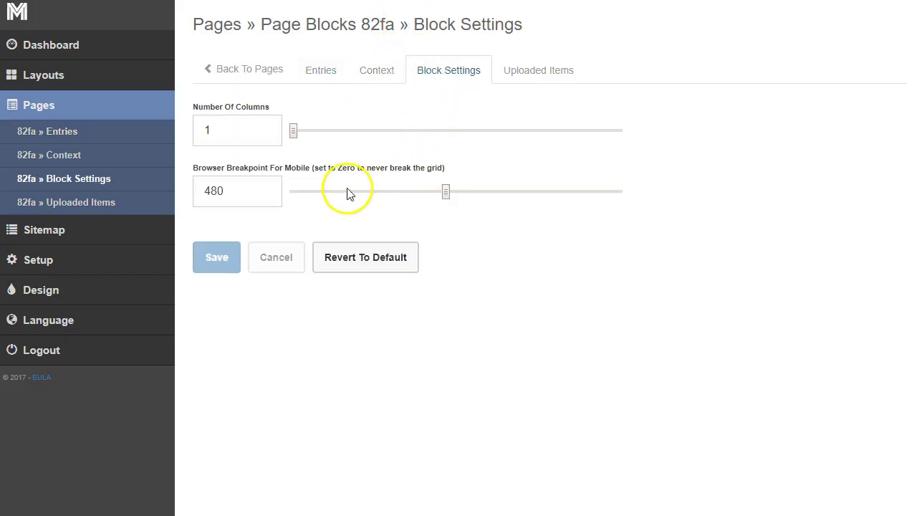
click(266, 127)
click(217, 270)
click(231, 191)
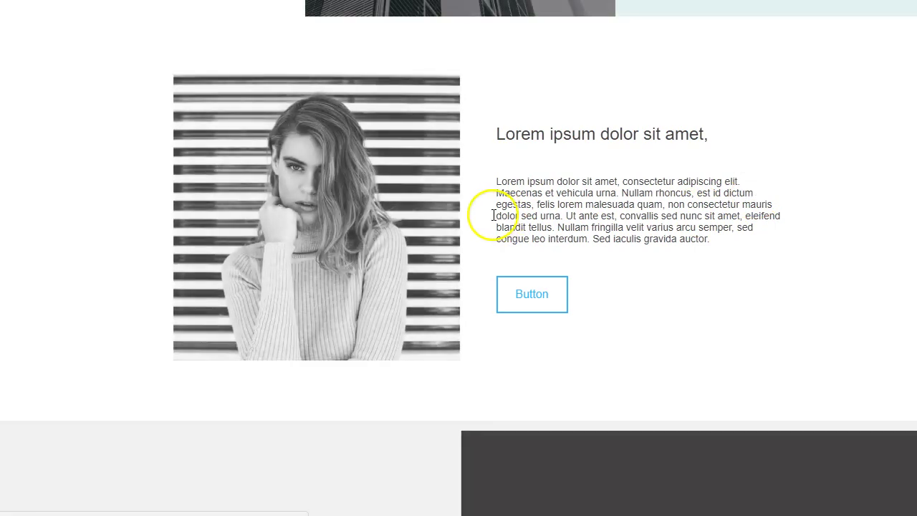
View the three entries side by side on the live page and select the first column's text
scroll(501, 218, up, 4)
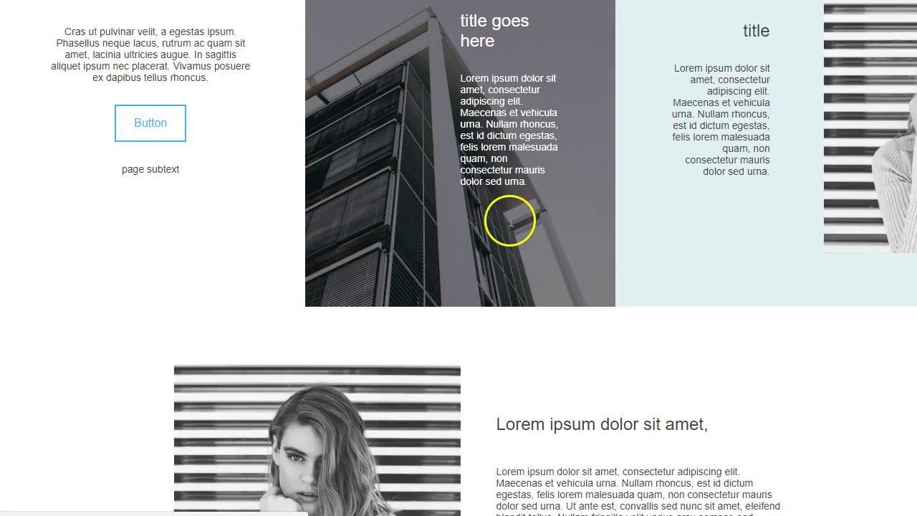
scroll(510, 223, up, 2)
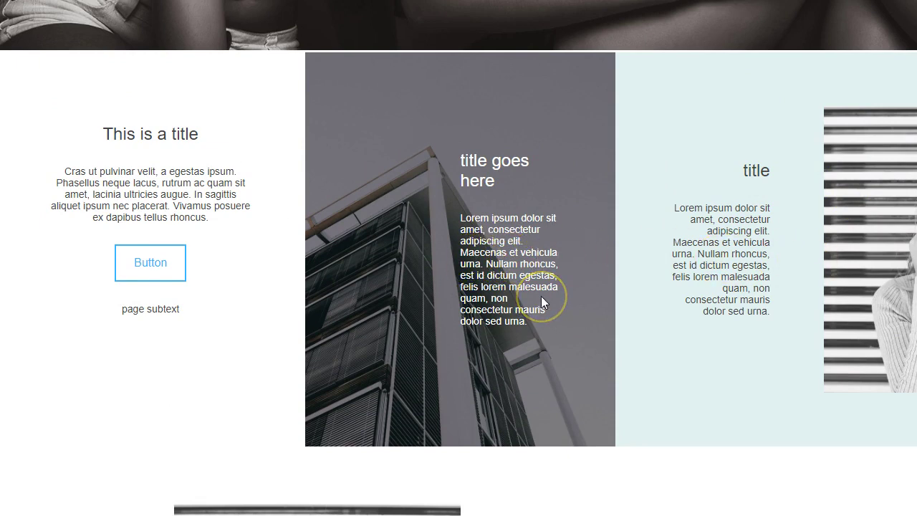
click(666, 285)
drag(229, 288, 126, 131)
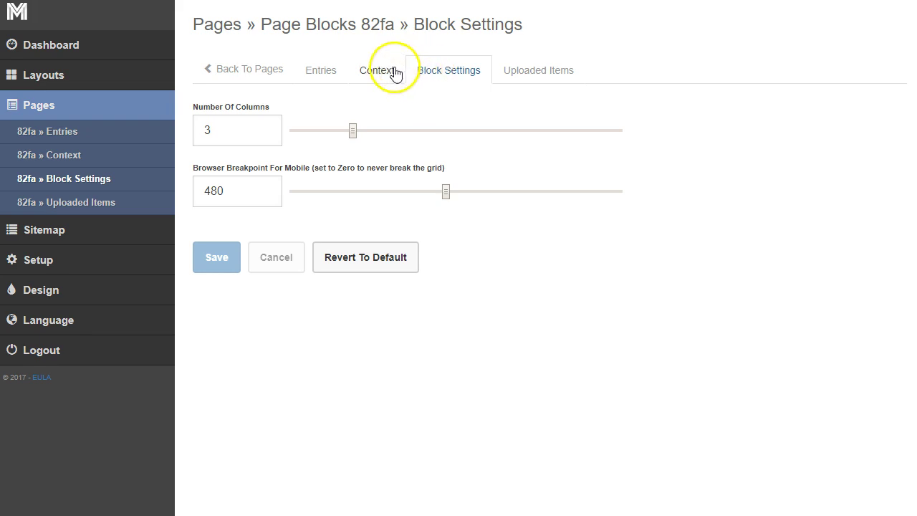
Review building-1600x1200.jpg's details under Uploaded Items, cancel unchanged, and open the Context tab
click(527, 78)
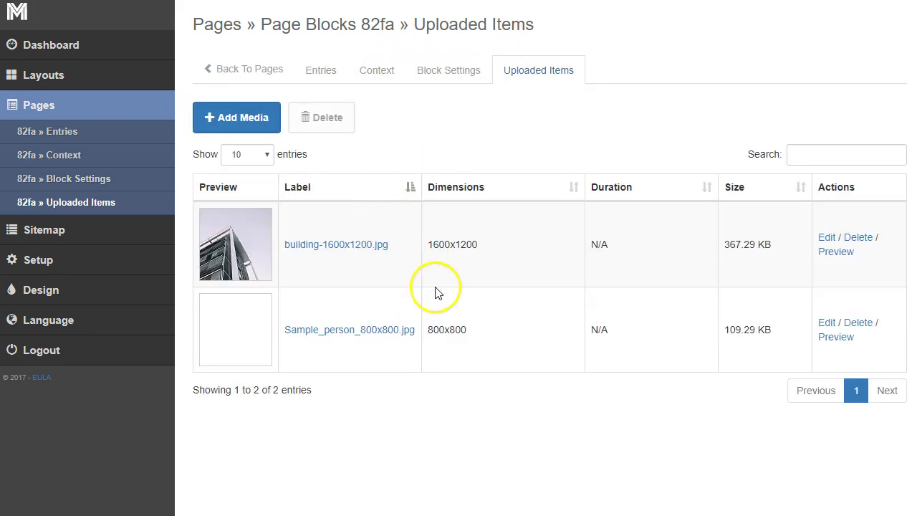
click(827, 237)
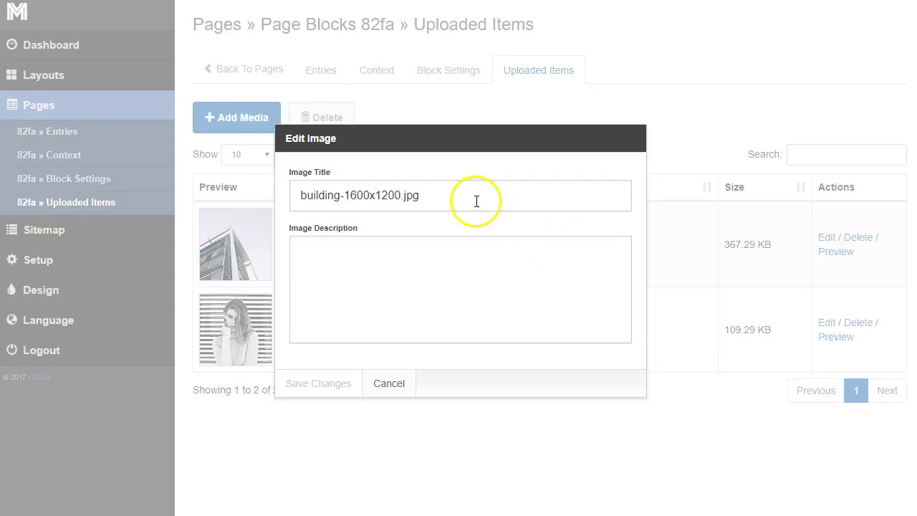
drag(475, 200, 291, 196)
click(389, 265)
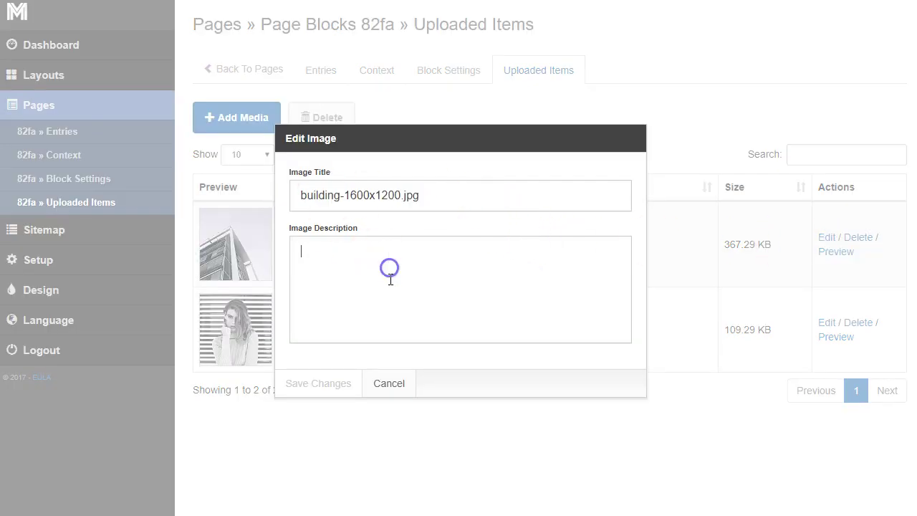
click(389, 383)
click(377, 77)
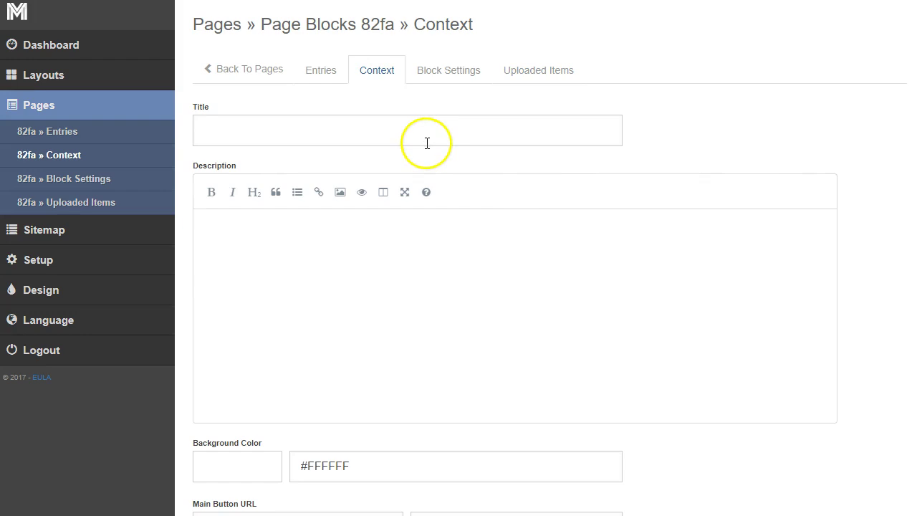
Enter context title 'title', paste the Lorem ipsum description, and save
scroll(526, 272, down, 5)
scroll(522, 279, up, 5)
click(568, 143)
click(416, 236)
text(Lorem ipsum dolor sit amet, consectetur adipiscing elit. Maecenas et vehicula urna. Nullam rhoncus, est id dictum egestas, felis lorem malesuada quam, non consectetur mauris dolor sed urna.)
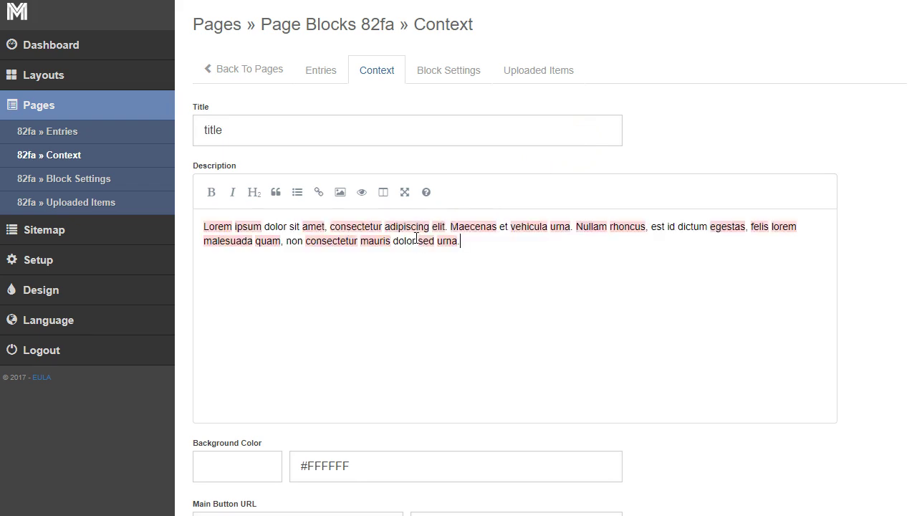
scroll(368, 289, down, 4)
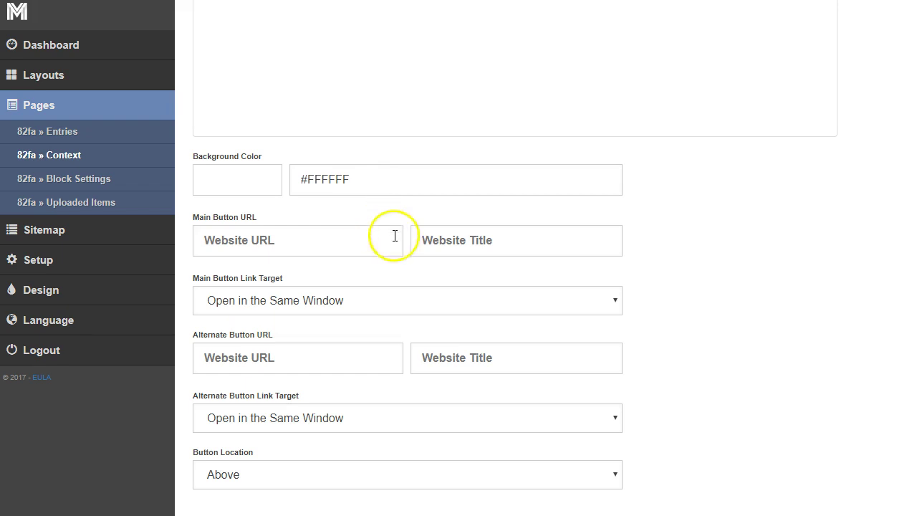
scroll(356, 406, down, 1)
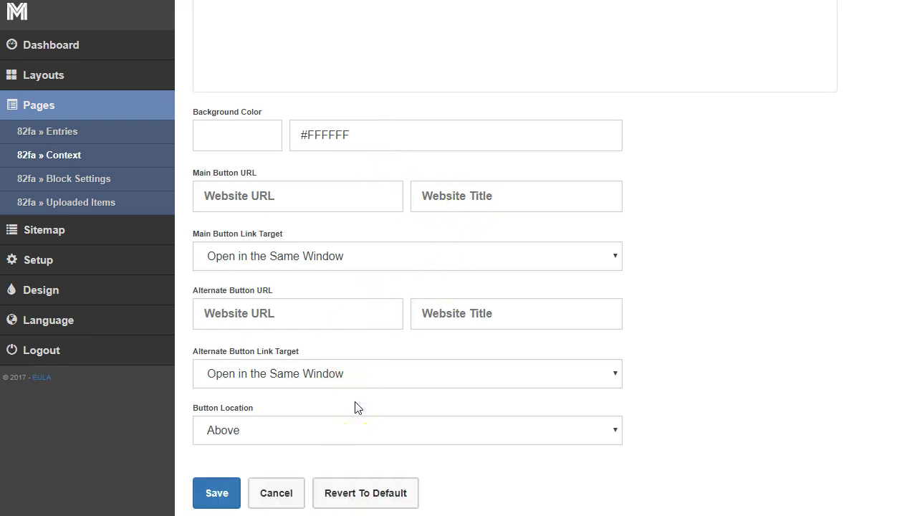
click(218, 491)
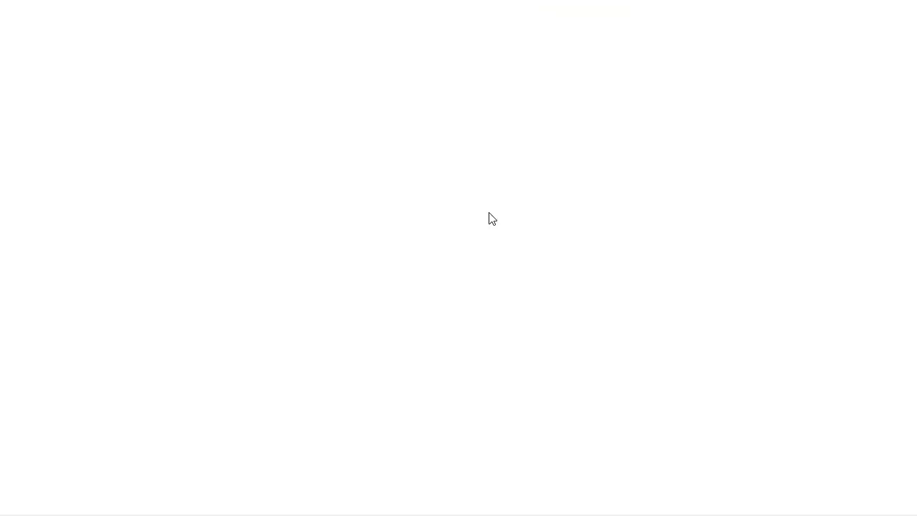
Scroll the refreshed live page to the Page Blocks section with the context heading above three columns
scroll(444, 229, down, 4)
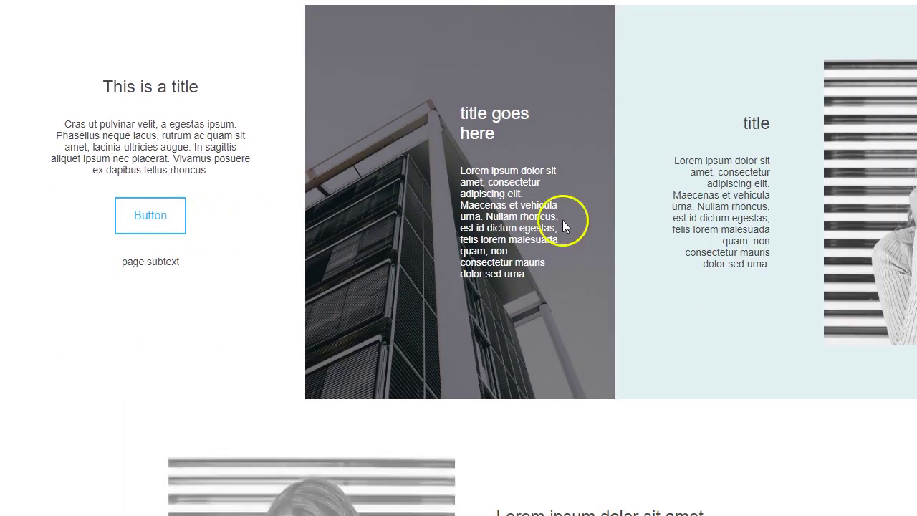
scroll(693, 256, up, 4)
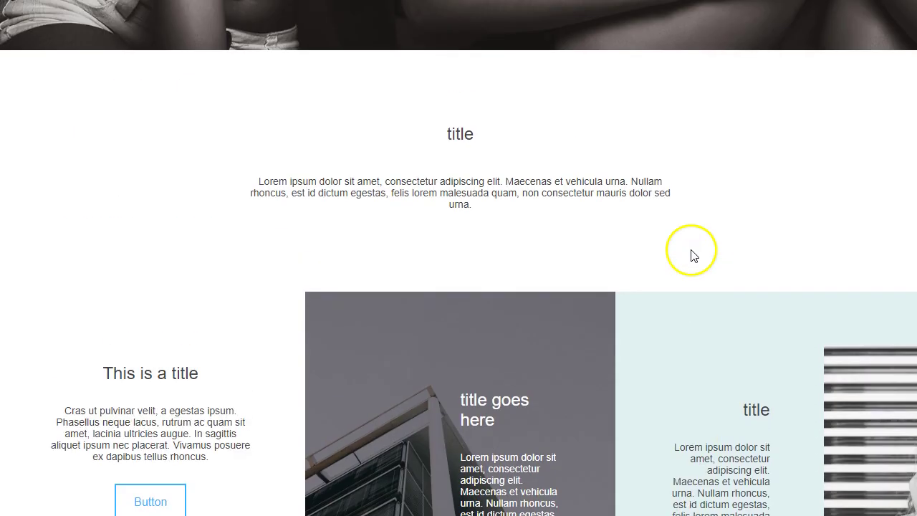